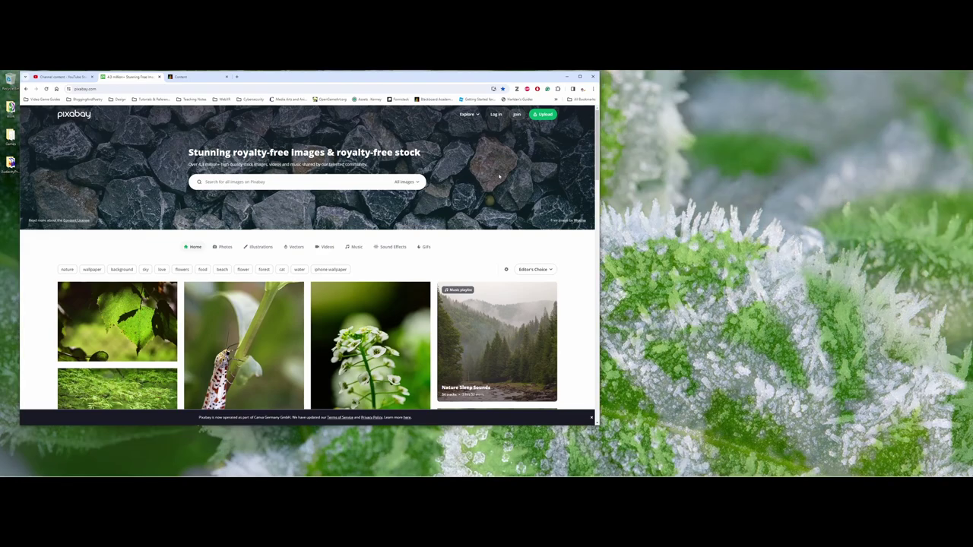
- Download the European shorthair kitten photo from Pixabay's Photos section at 1920×1280
scroll(448, 224, "down", 3)
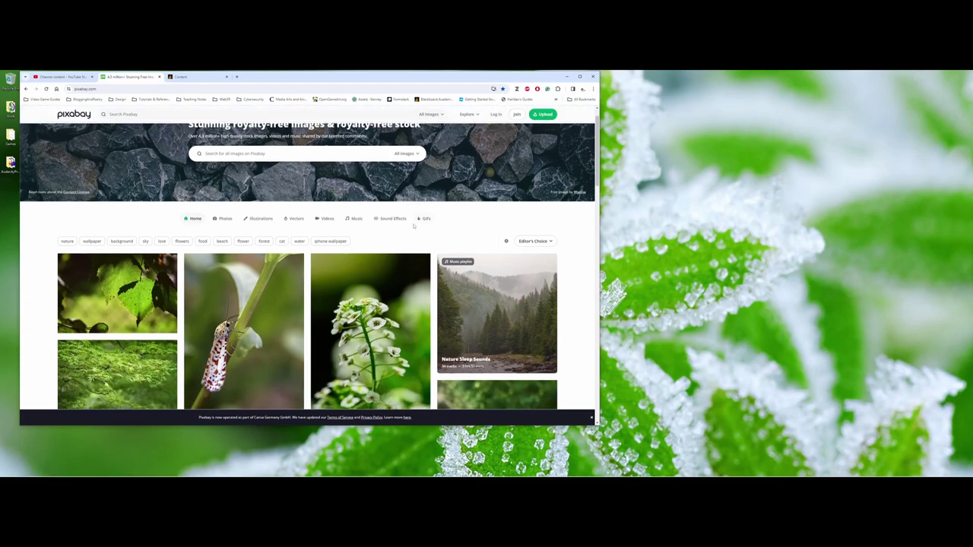
scroll(395, 228, "up", 3)
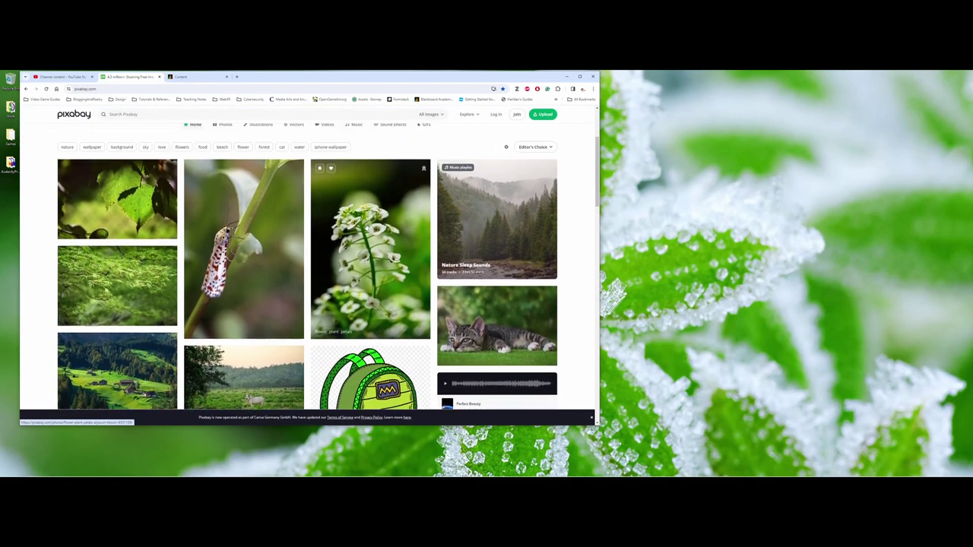
left_click(217, 247)
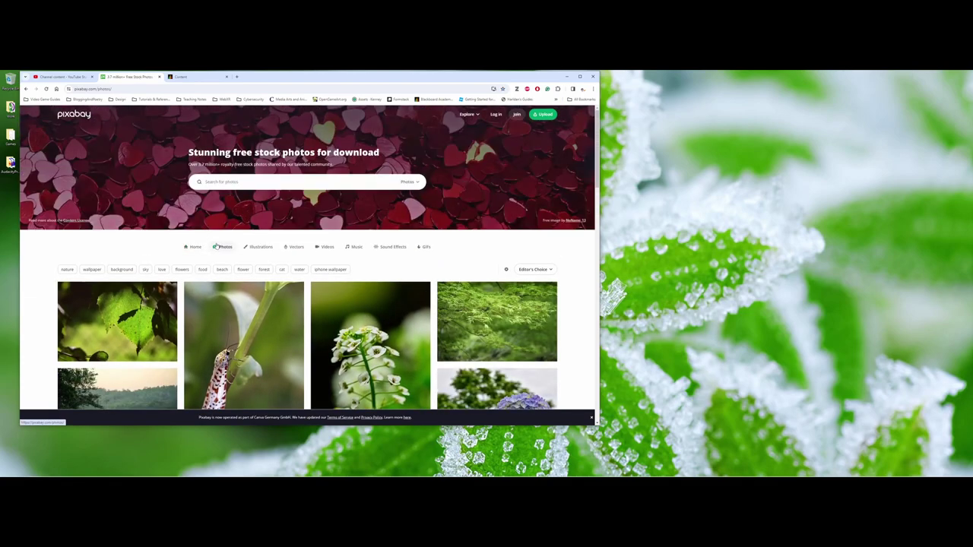
scroll(339, 307, "down", 3)
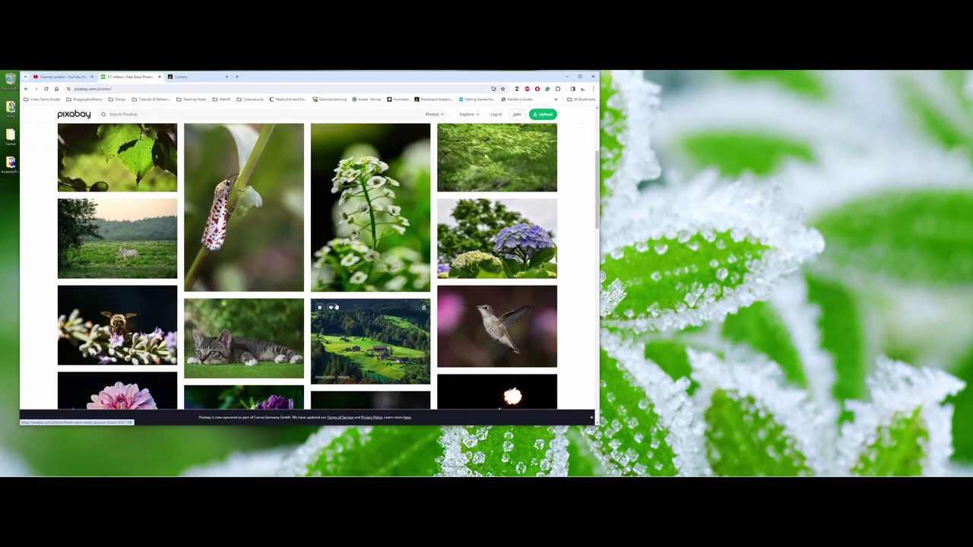
scroll(339, 306, "down", 1)
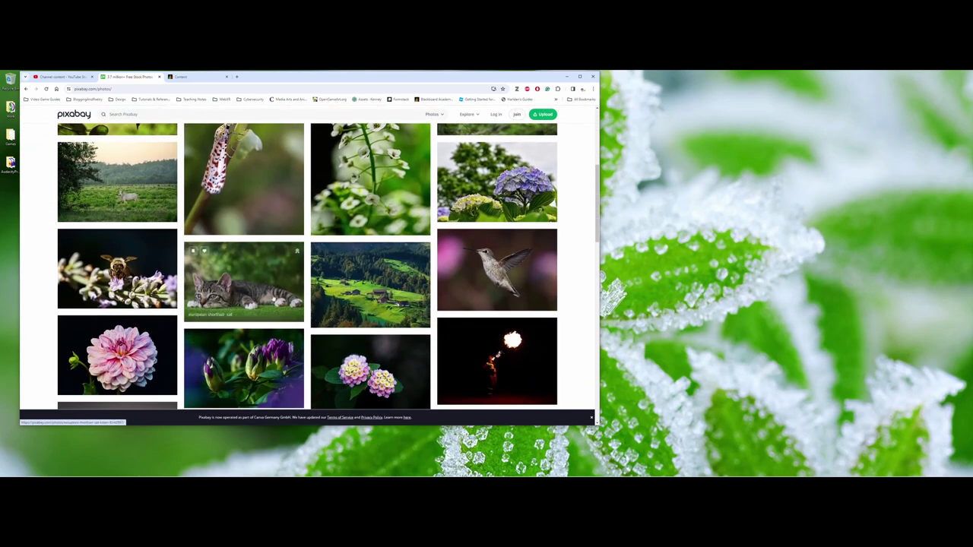
left_click(271, 297)
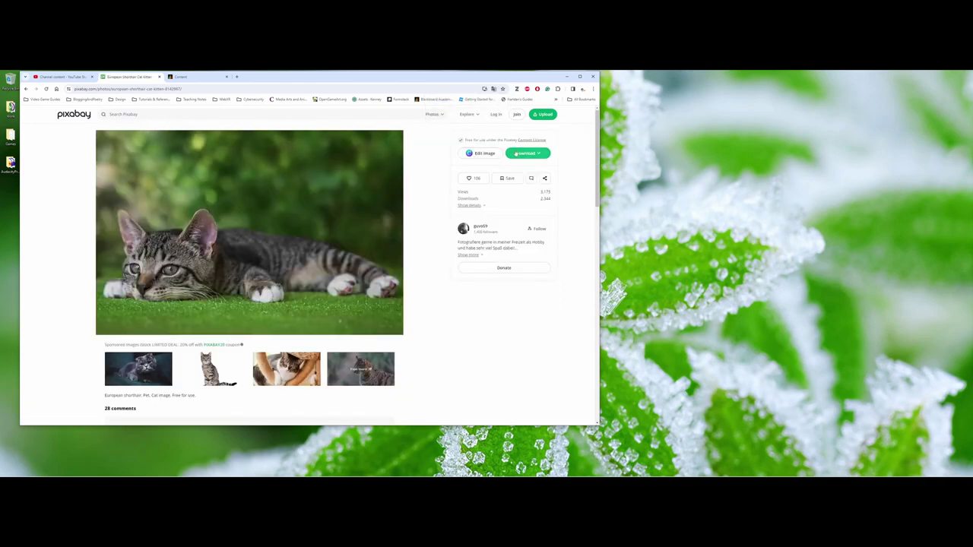
left_click(515, 153)
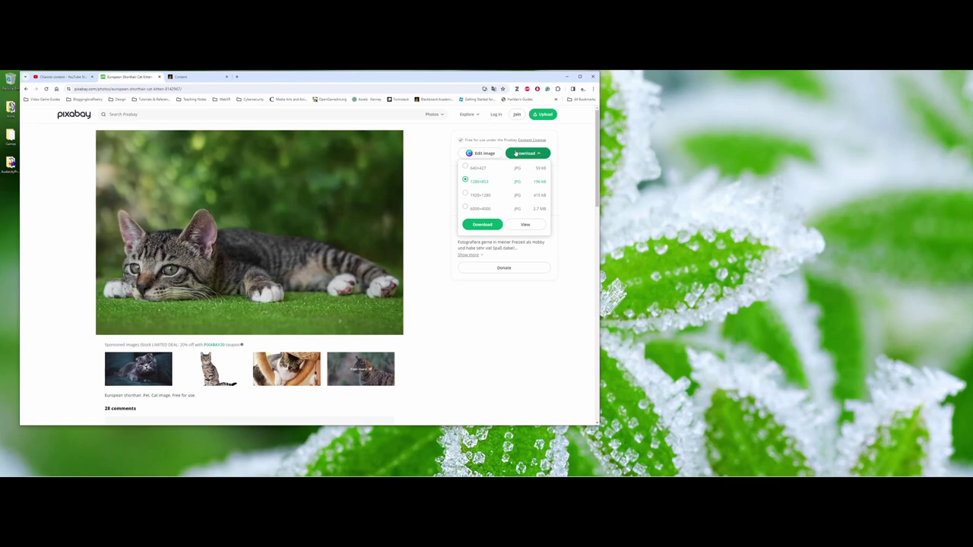
left_click(465, 196)
left_click(481, 223)
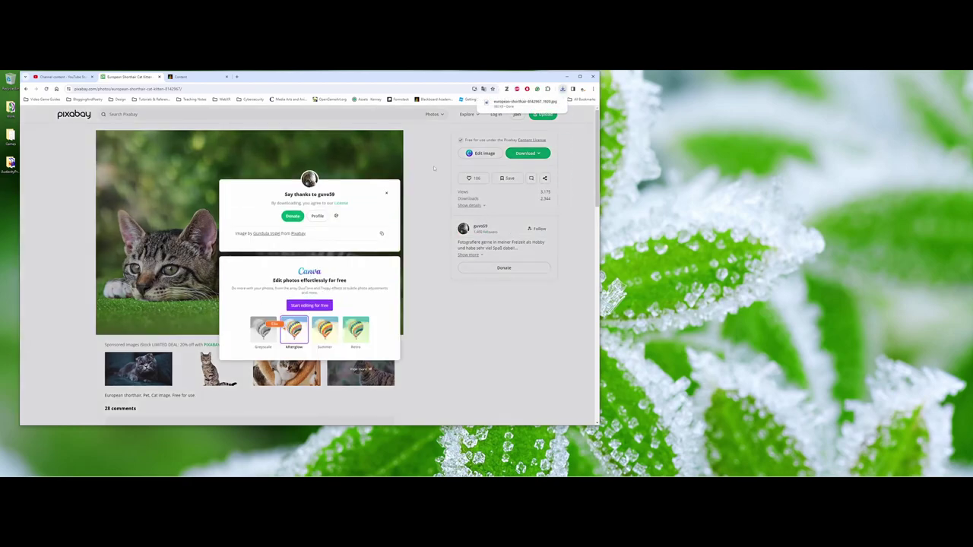
- Close the thank-you popup and browse the Pixabay photo grid for the hummingbird
left_click(435, 168)
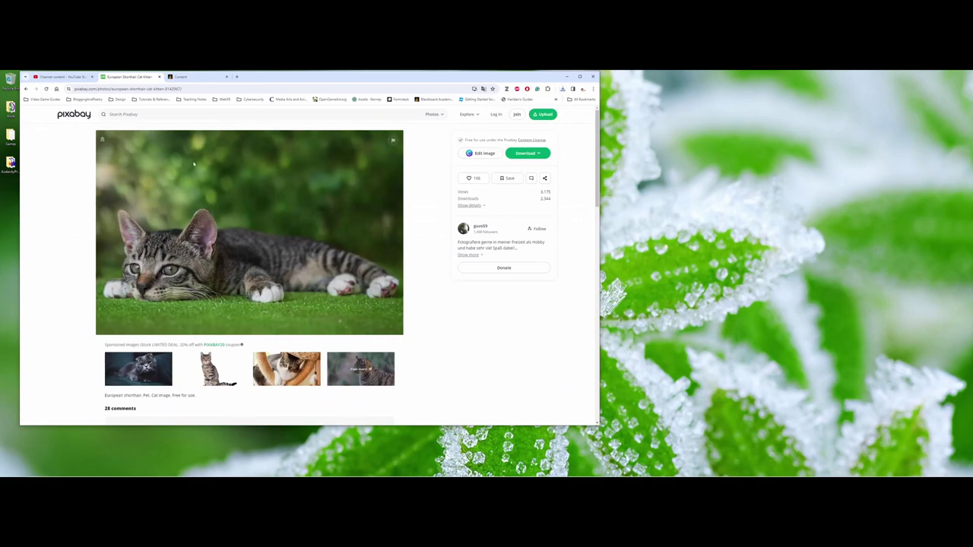
left_click(74, 118)
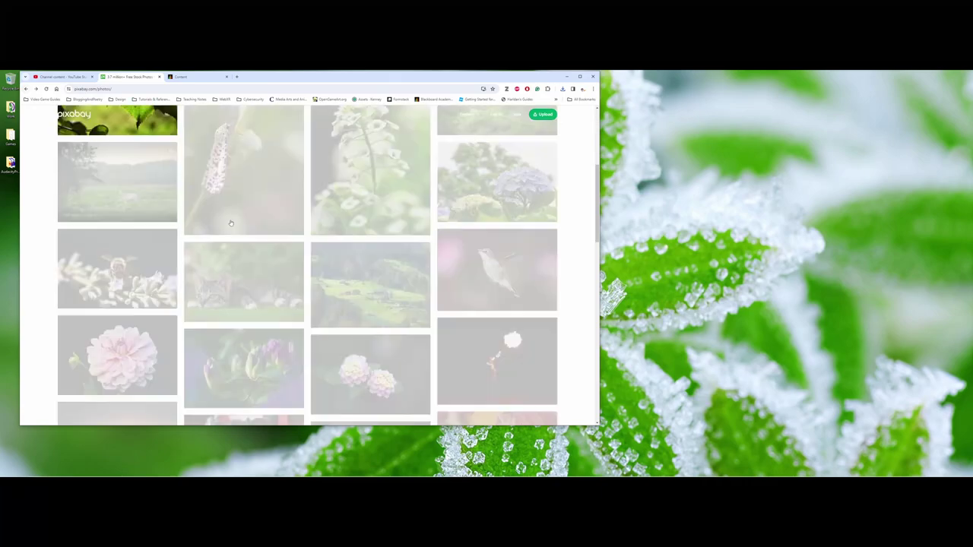
scroll(239, 248, "down", 3)
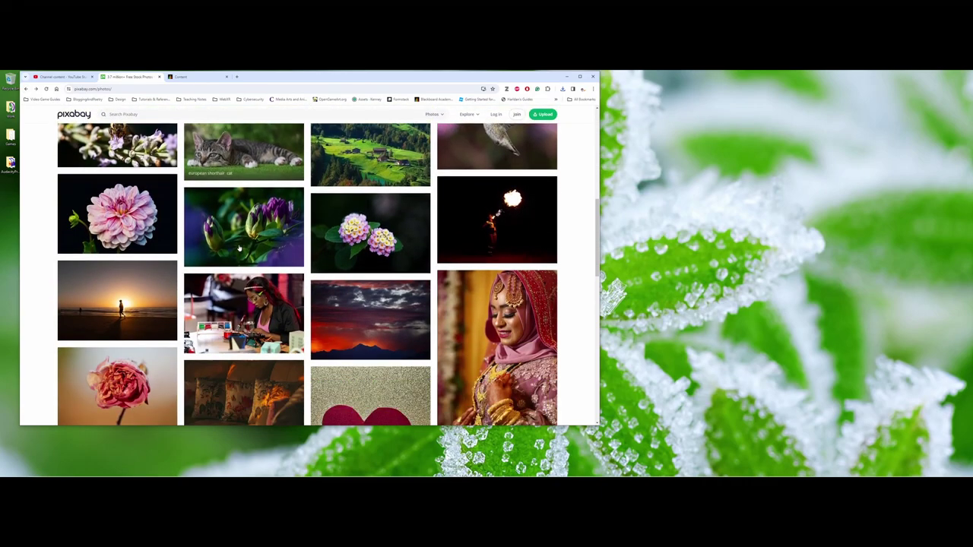
scroll(239, 248, "down", 5)
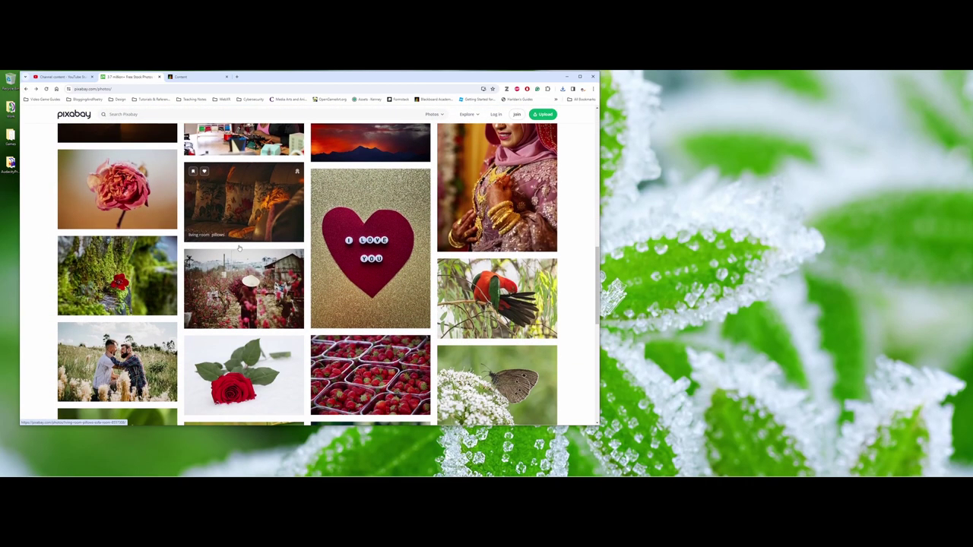
scroll(239, 247, "down", 1)
scroll(239, 248, "down", 2)
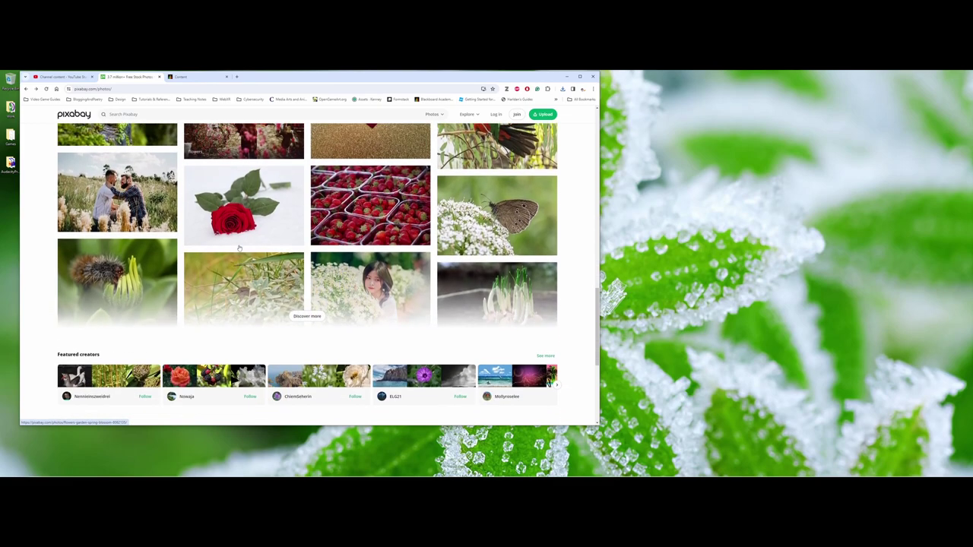
scroll(239, 248, "up", 3)
scroll(238, 247, "up", 8)
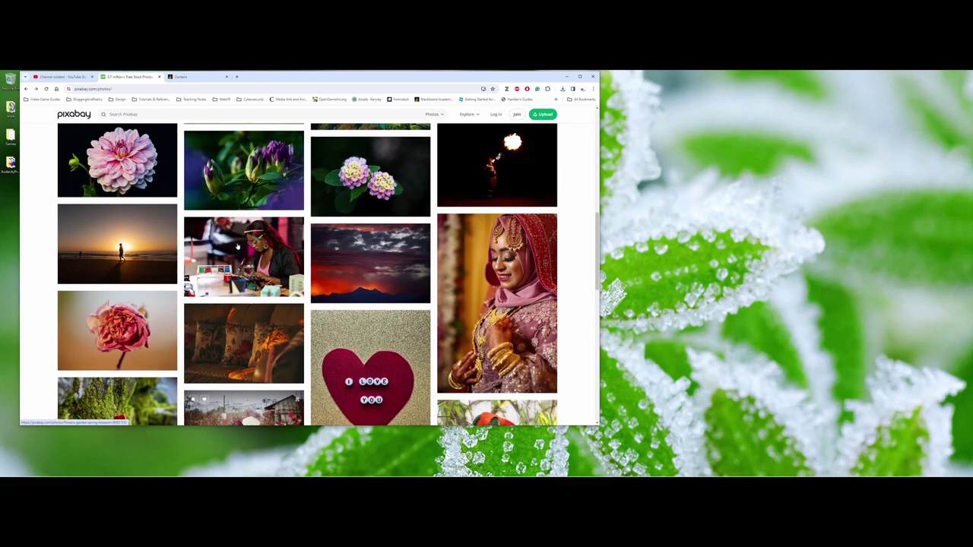
scroll(238, 247, "up", 2)
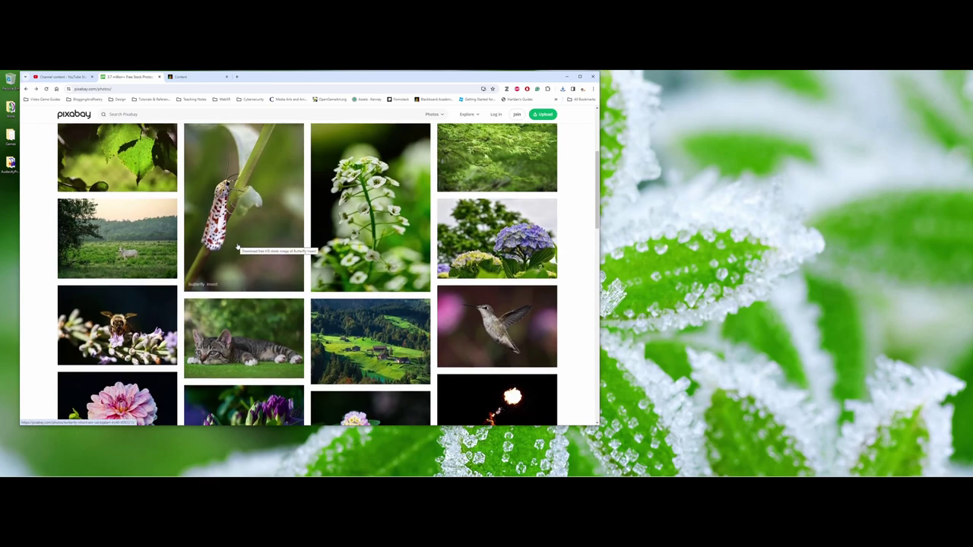
- Download the hummingbird photo at its smallest size, 640×426
left_click(491, 346)
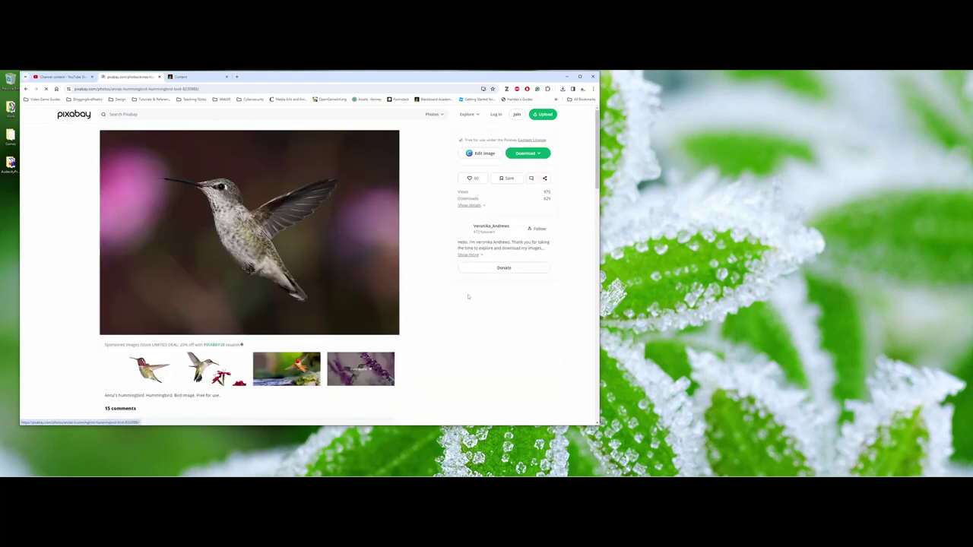
left_click(527, 154)
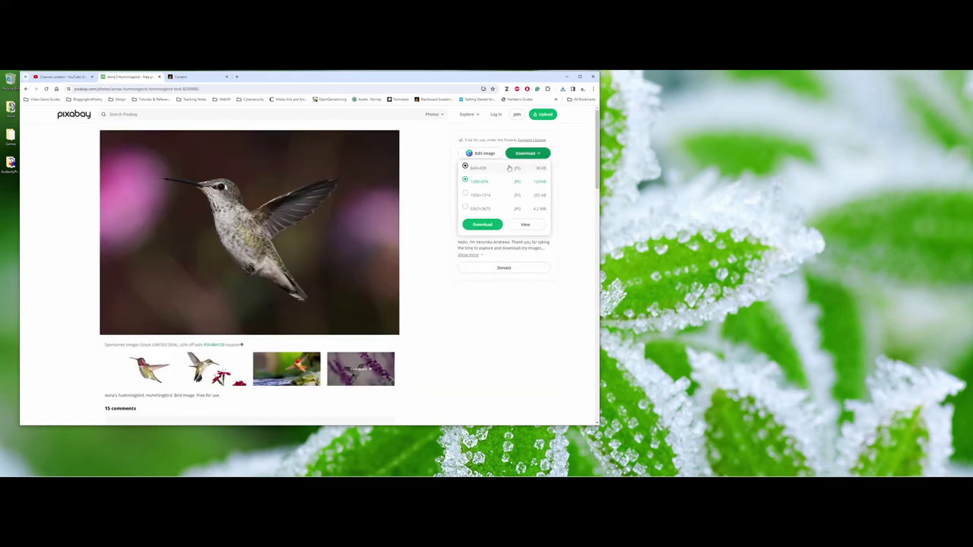
left_click(466, 169)
left_click(484, 225)
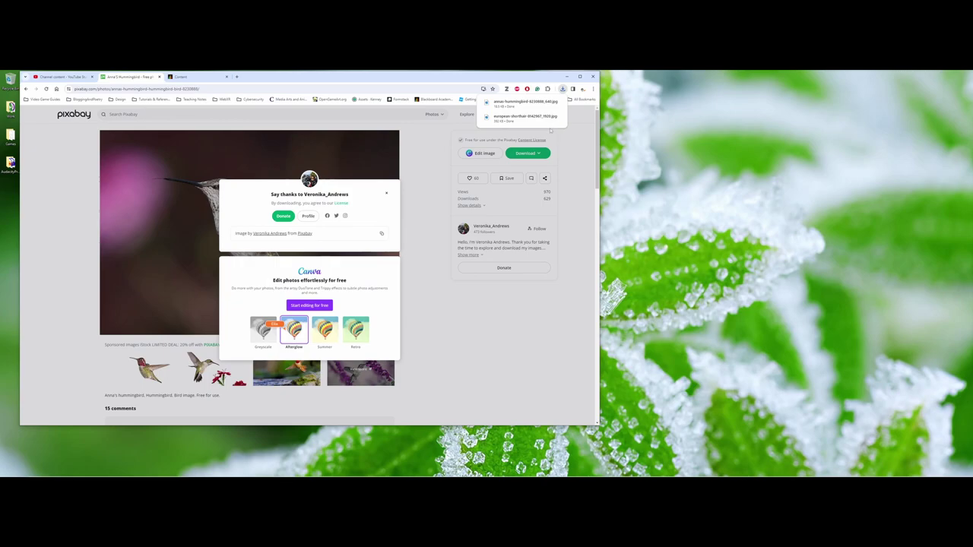
- Launch Photoshop 2024 from the Windows Start search
key("super")
type("photoshop")
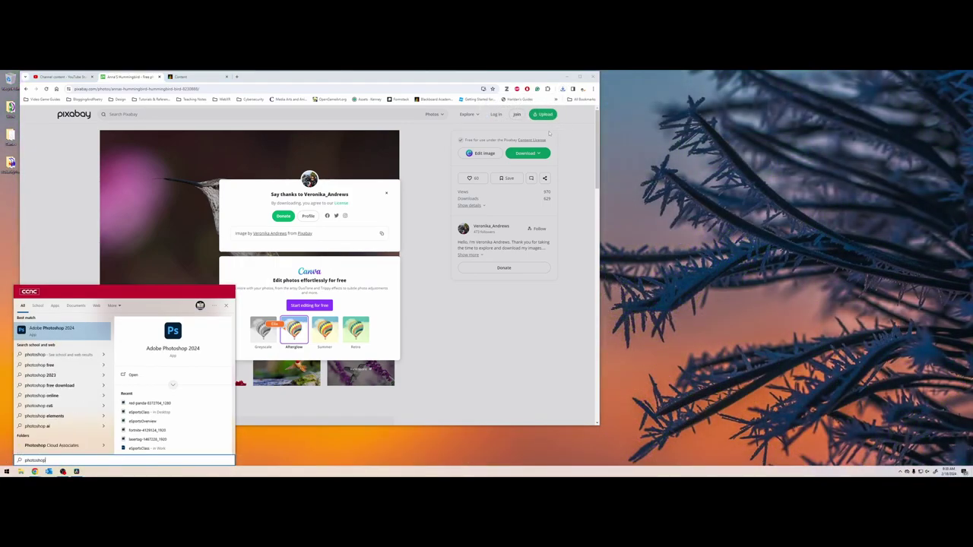
key("Return")
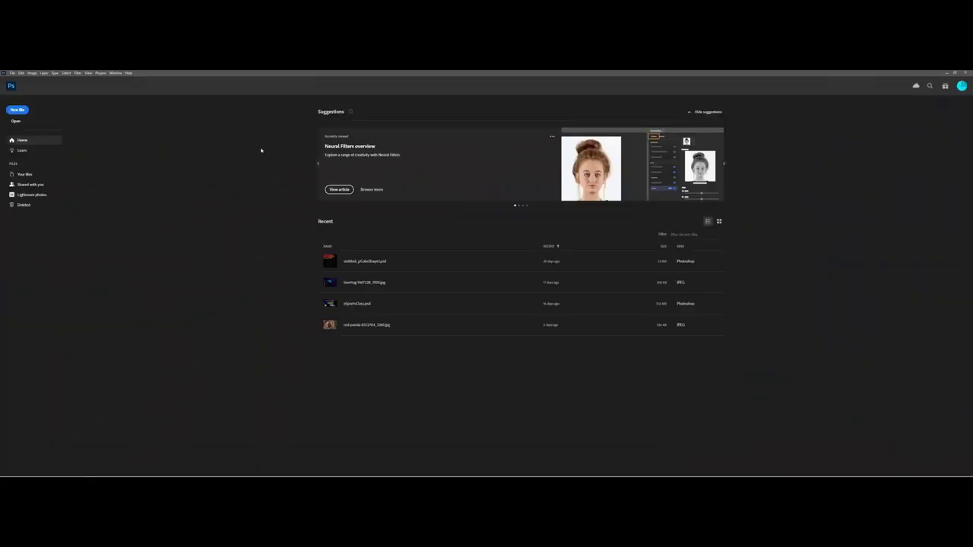
- Open both downloaded images, the hummingbird and the kitten, from Downloads
left_click(17, 122)
left_click_drag(228, 112, 225, 245)
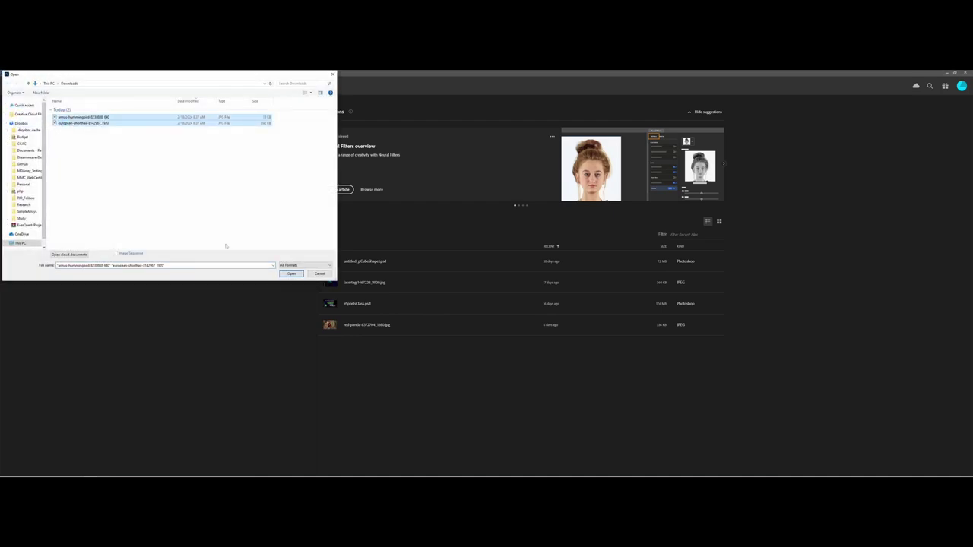
left_click(291, 273)
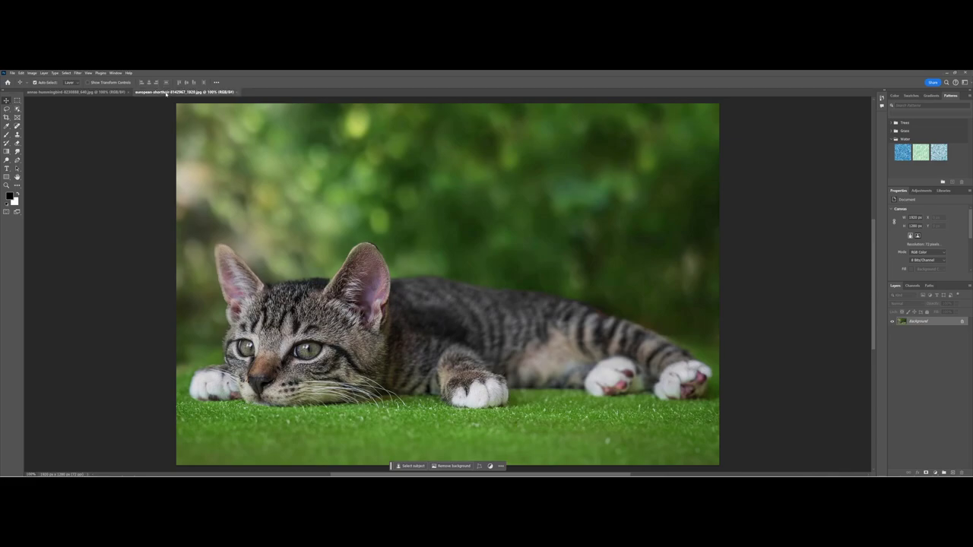
- Float the kitten and hummingbird documents as separate windows placed side by side
left_click_drag(228, 92, 266, 122)
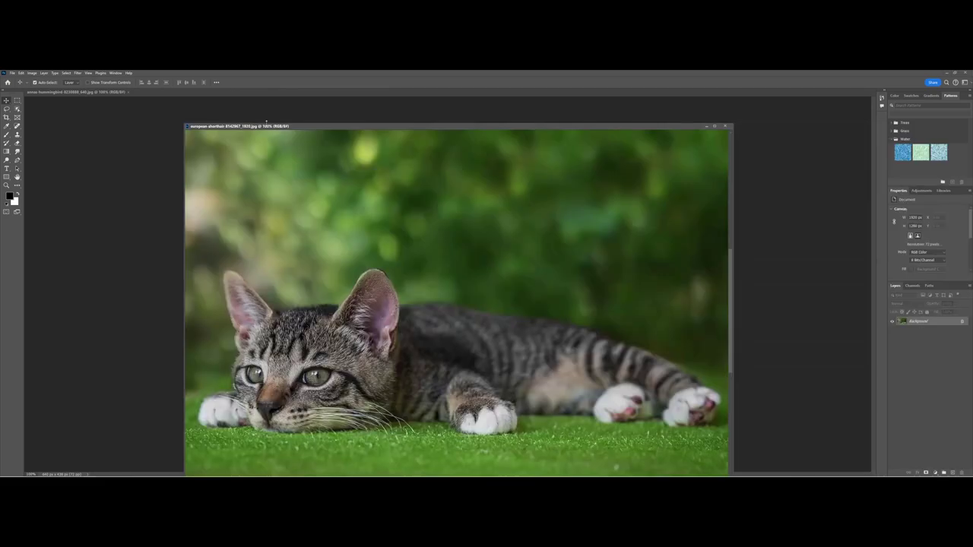
left_click_drag(114, 92, 146, 124)
left_click_drag(244, 130, 351, 102)
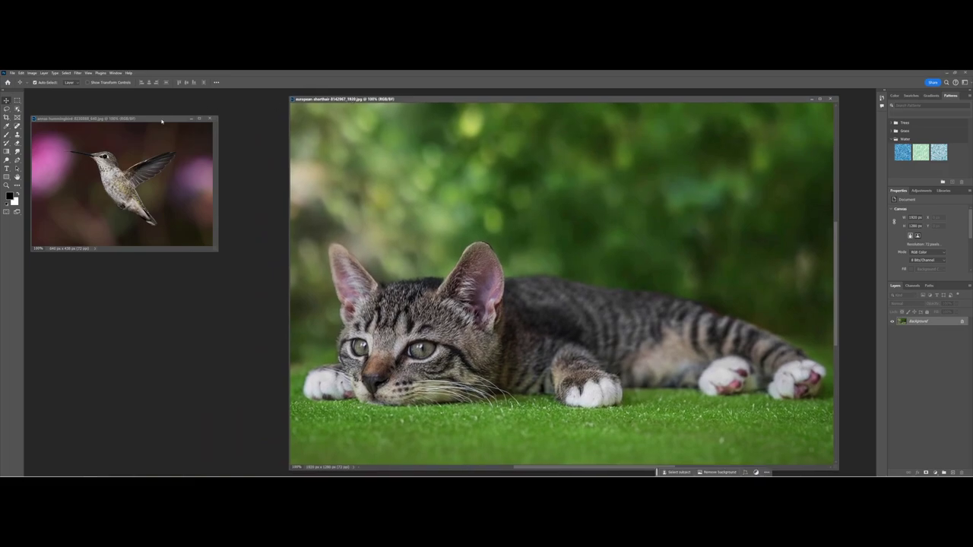
left_click_drag(161, 120, 227, 103)
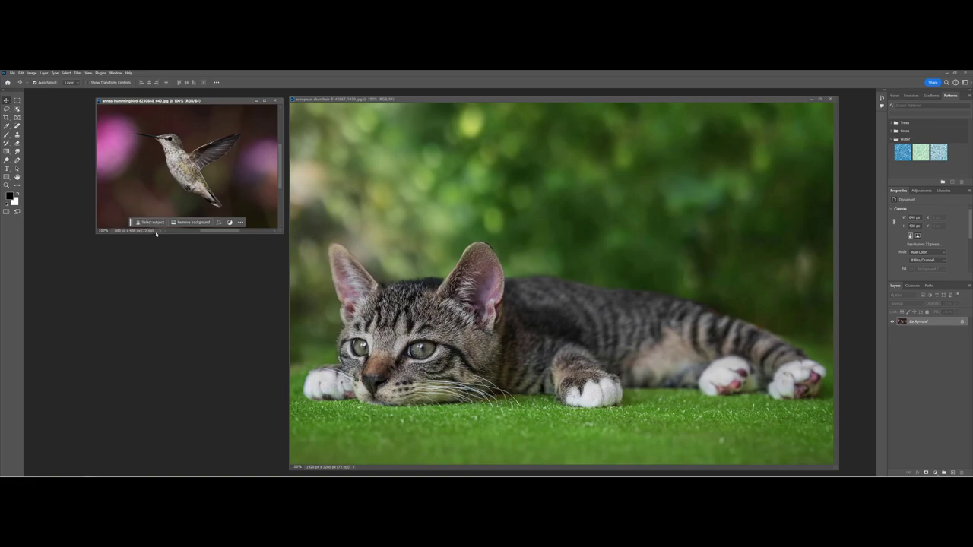
- Confirm the hummingbird is 640×438 pixels, then enlarge and lower its window
left_click(154, 232)
left_click_drag(93, 232, 52, 297)
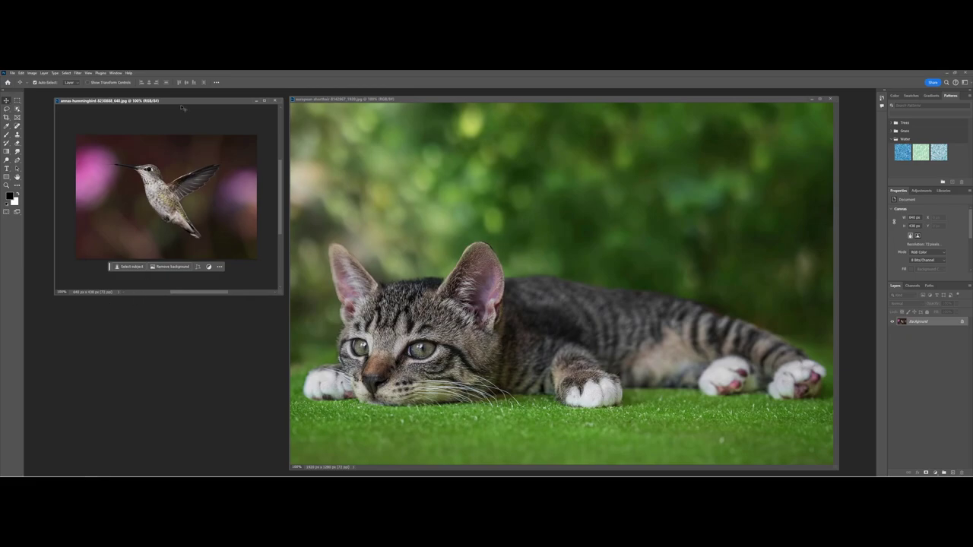
mouse_move(183, 112)
left_mouse_down()
mouse_move(178, 125)
mouse_move(183, 108)
left_mouse_up()
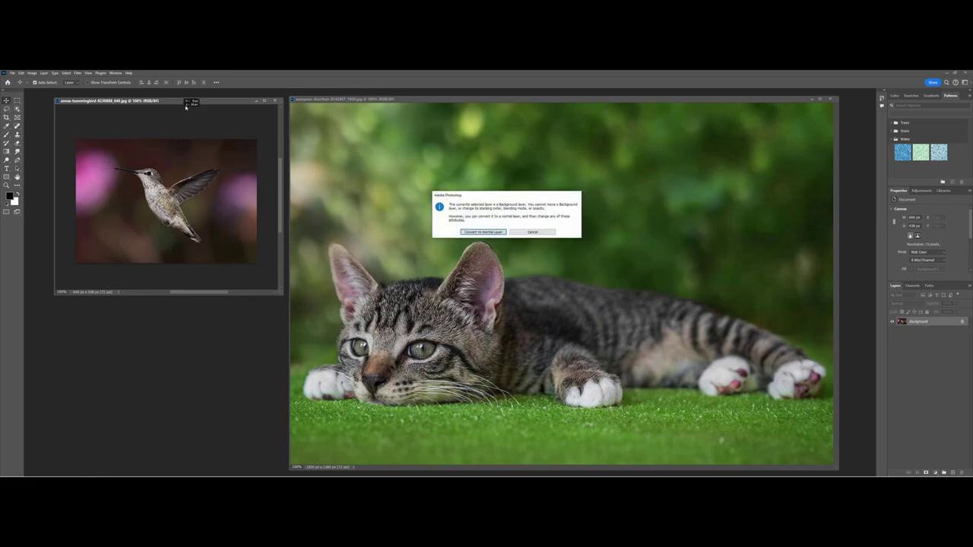
left_click(532, 232)
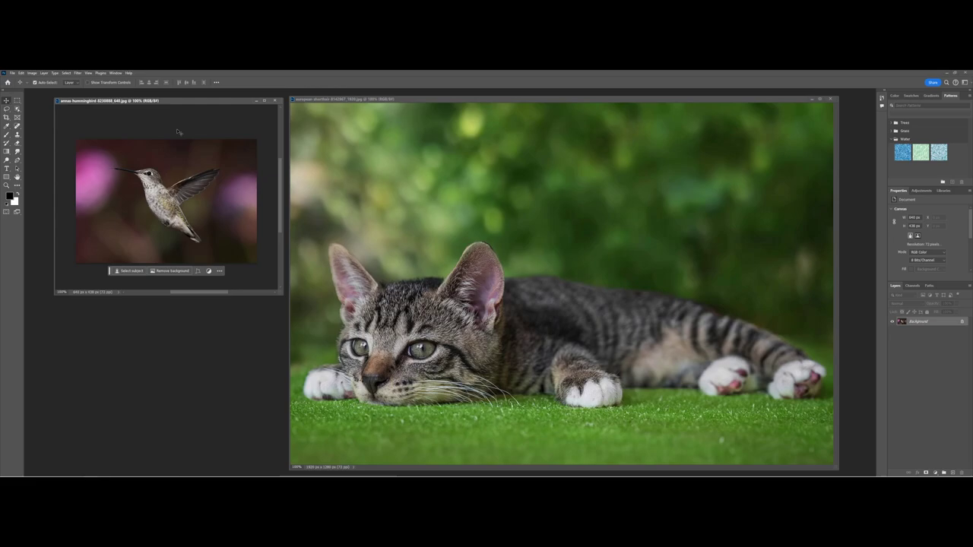
left_click_drag(163, 103, 159, 253)
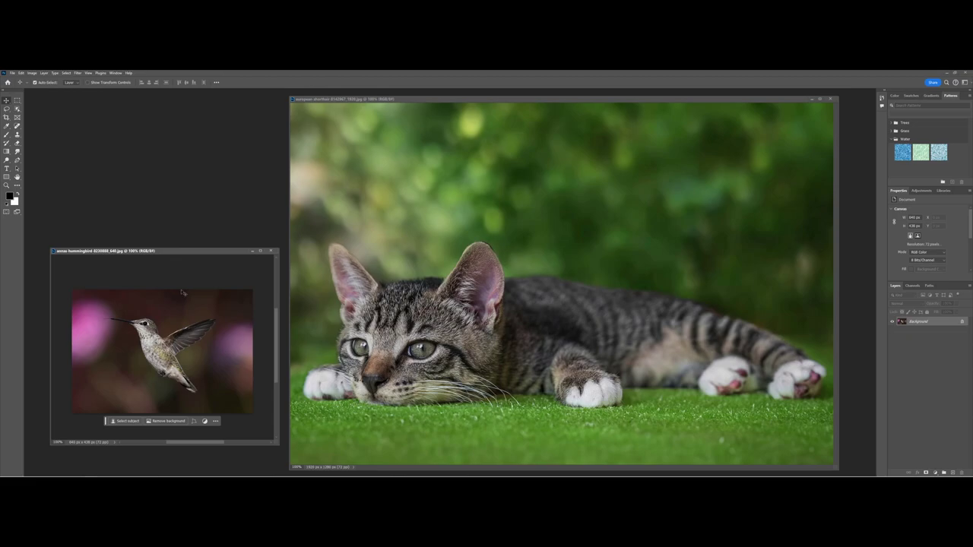
- Hide the floating contextual task bar and make the cat photo the active document
scroll(182, 293, "up", 1)
scroll(182, 293, "down", 1)
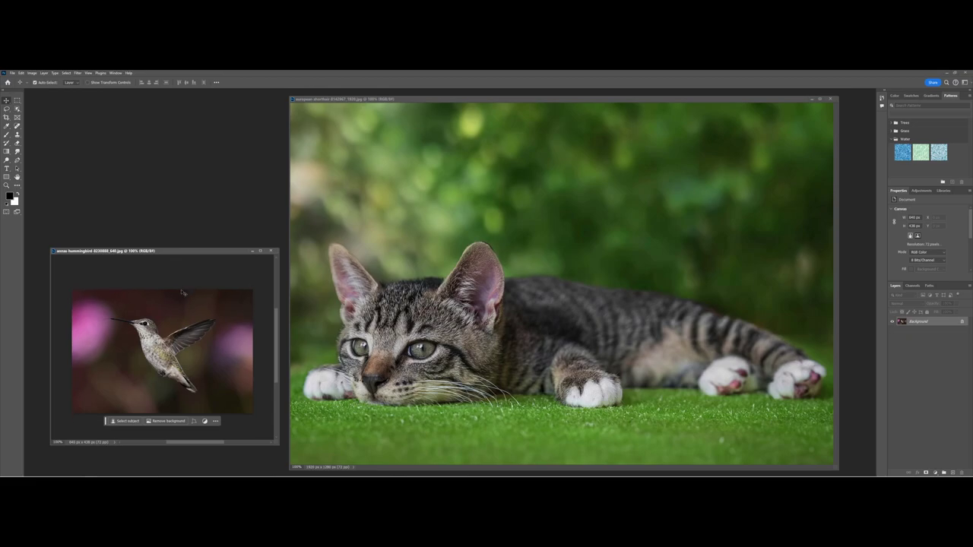
left_click(216, 421)
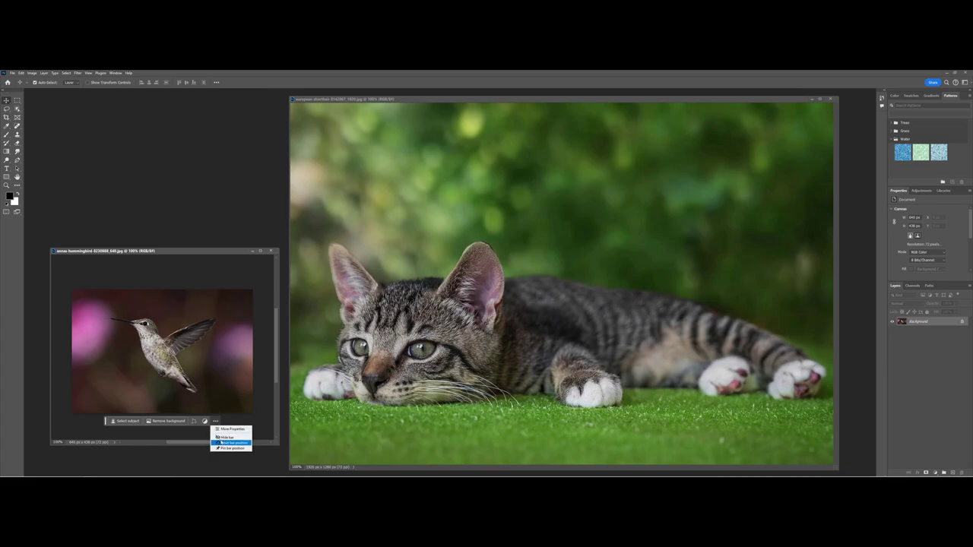
left_click(226, 438)
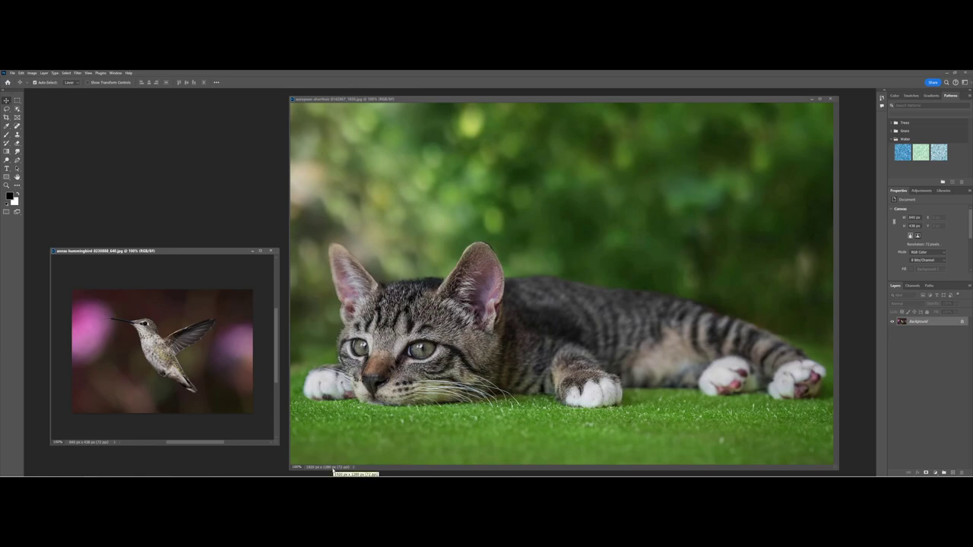
left_click(312, 101)
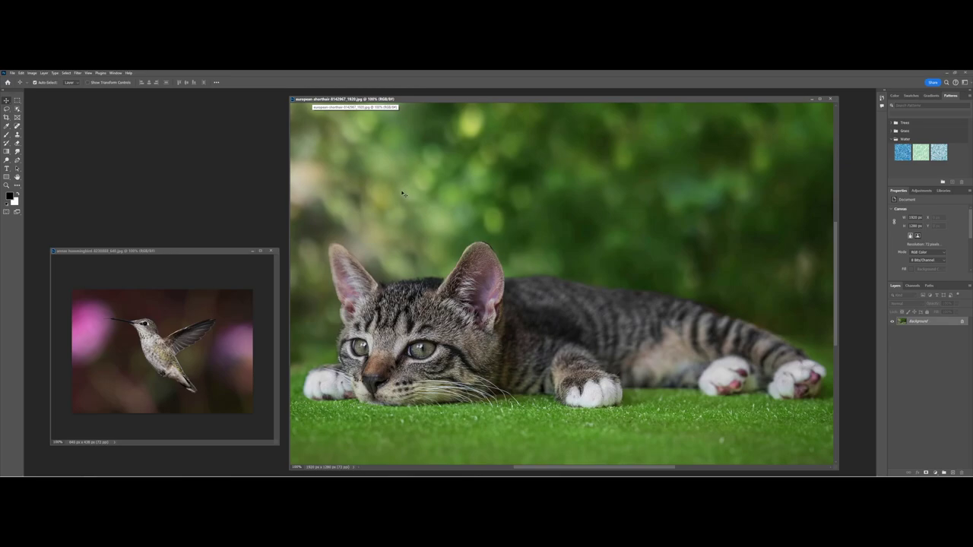
left_click(32, 73)
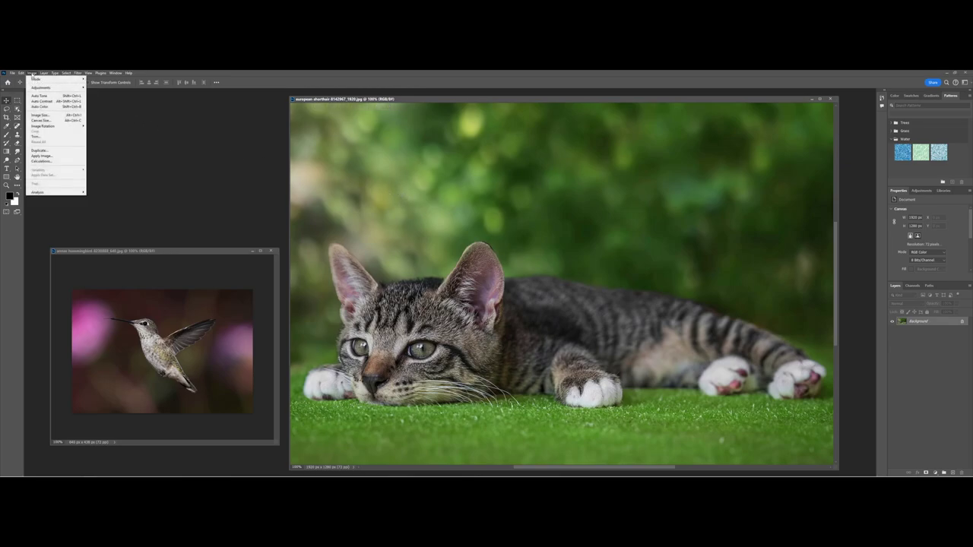
- Open Image Size for the cat photo and magnify the screen to 200% with Magnifier
left_click(55, 115)
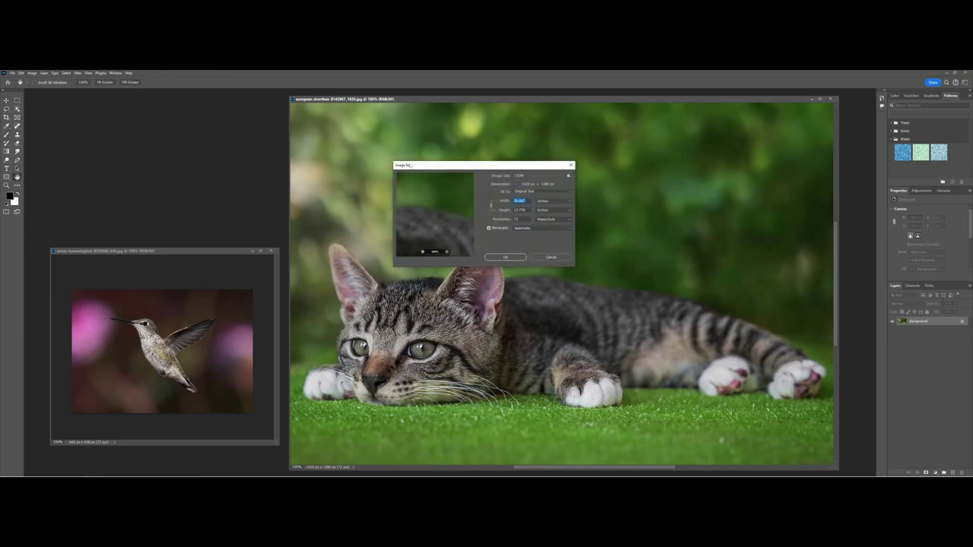
left_click_drag(427, 168, 363, 209)
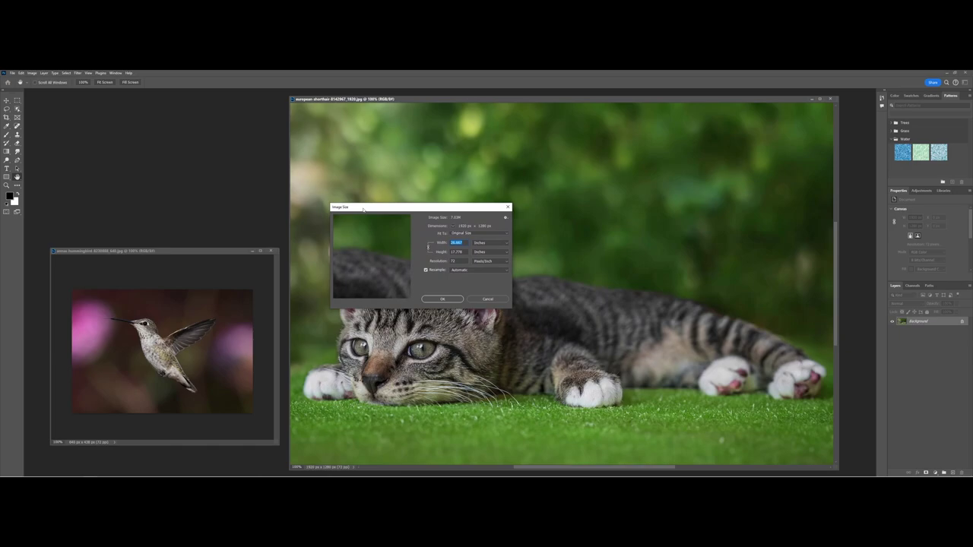
key("super")
type("mag")
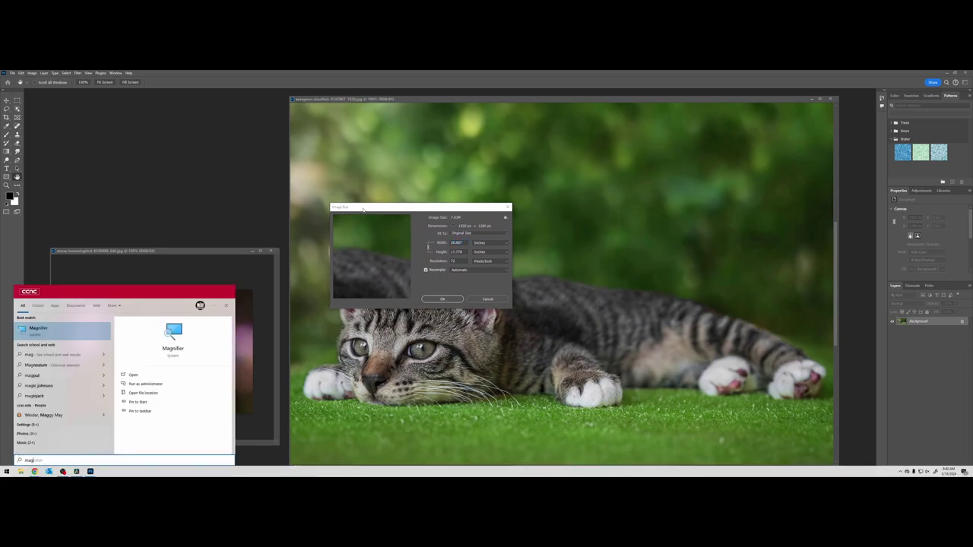
key("Return")
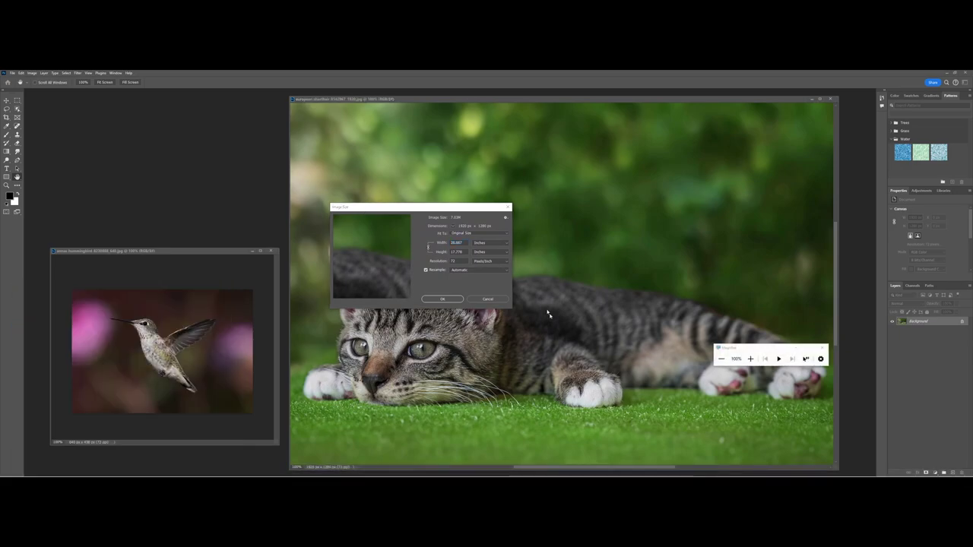
left_click_drag(746, 345, 400, 169)
left_click(406, 180)
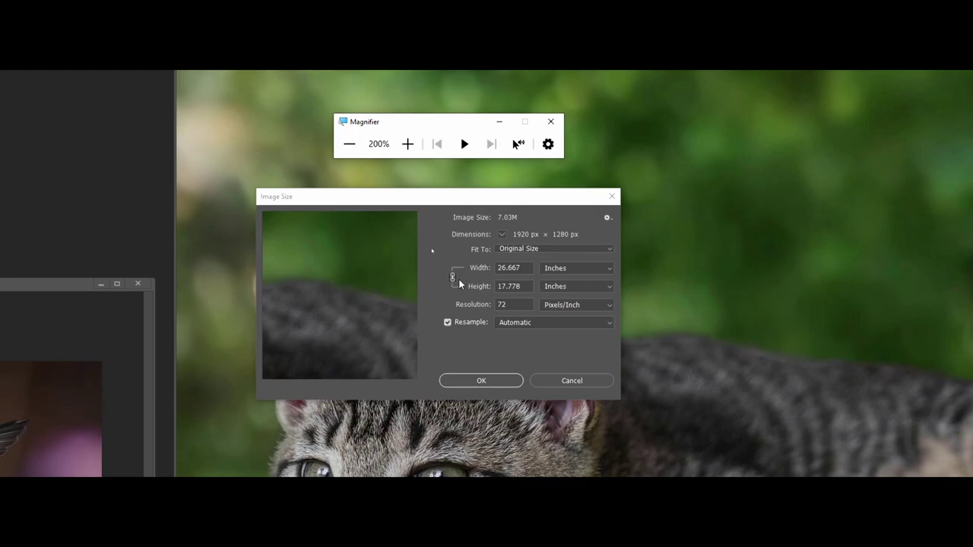
- Switch the Image Size width and height units from inches to pixels, showing 1920 × 1280
left_click(563, 268)
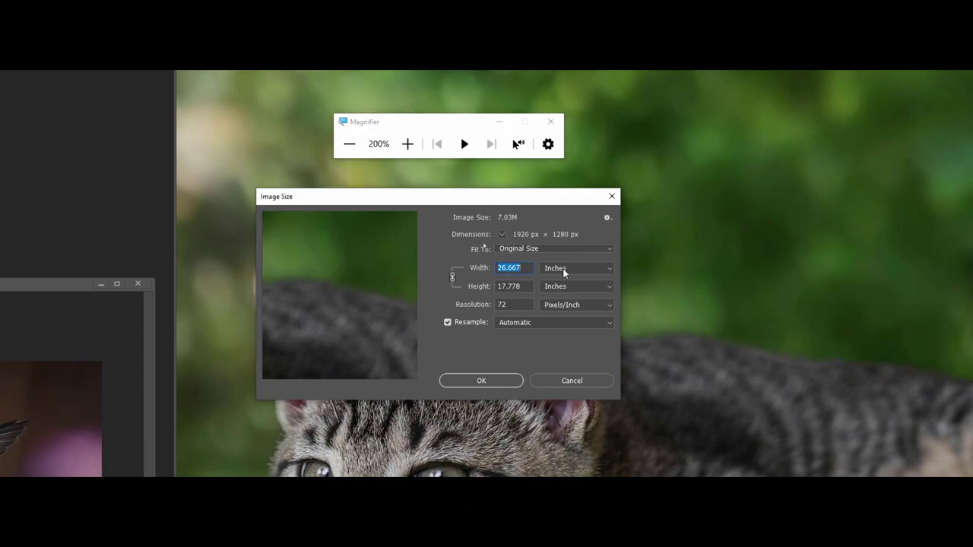
left_click(613, 270)
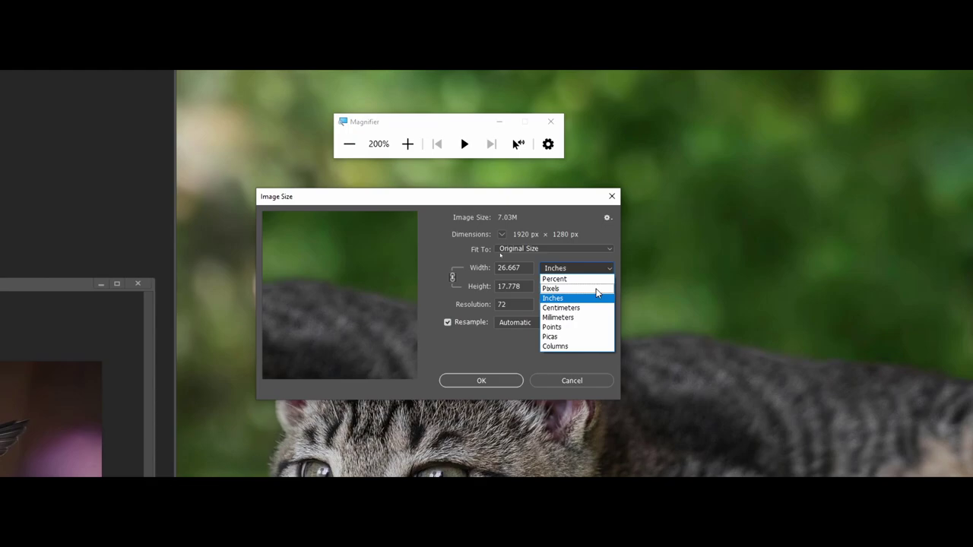
left_click(596, 290)
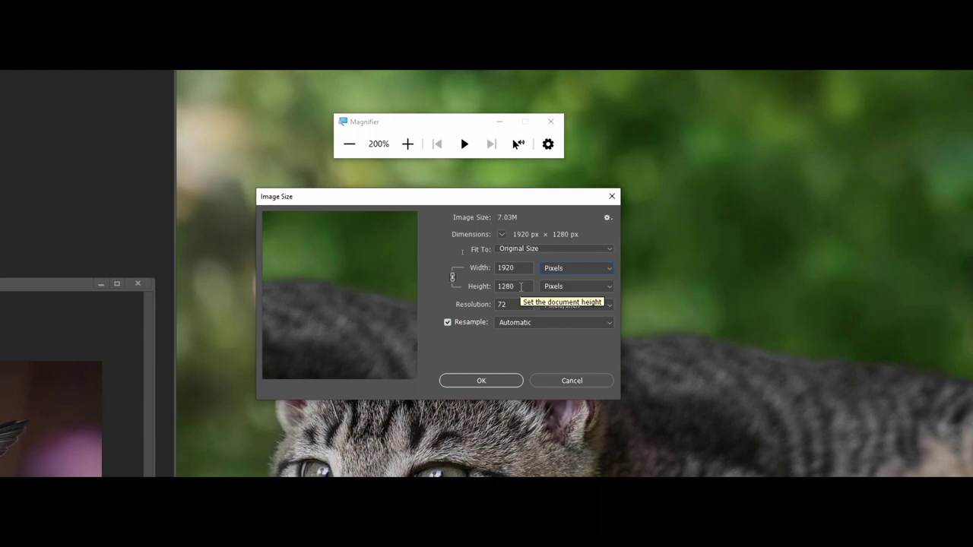
left_click(502, 235)
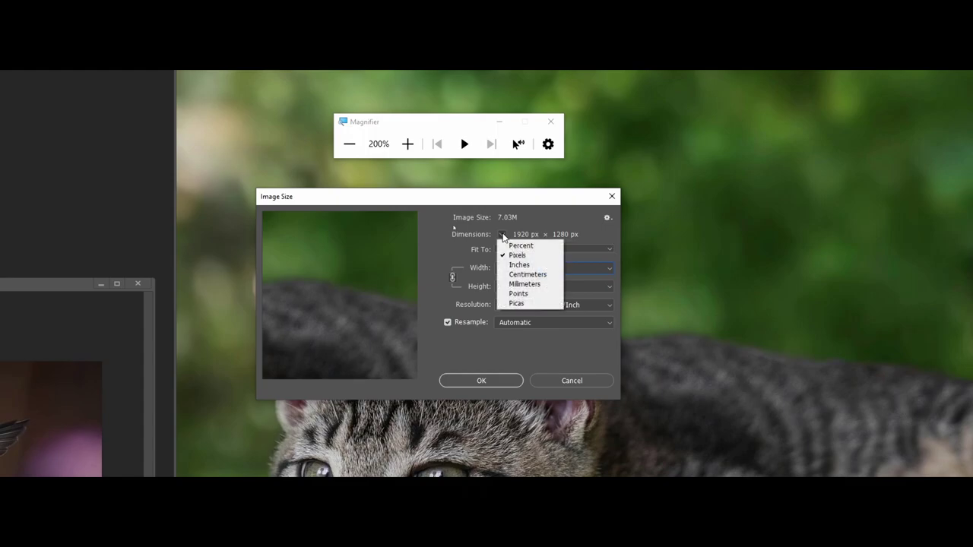
left_click(526, 233)
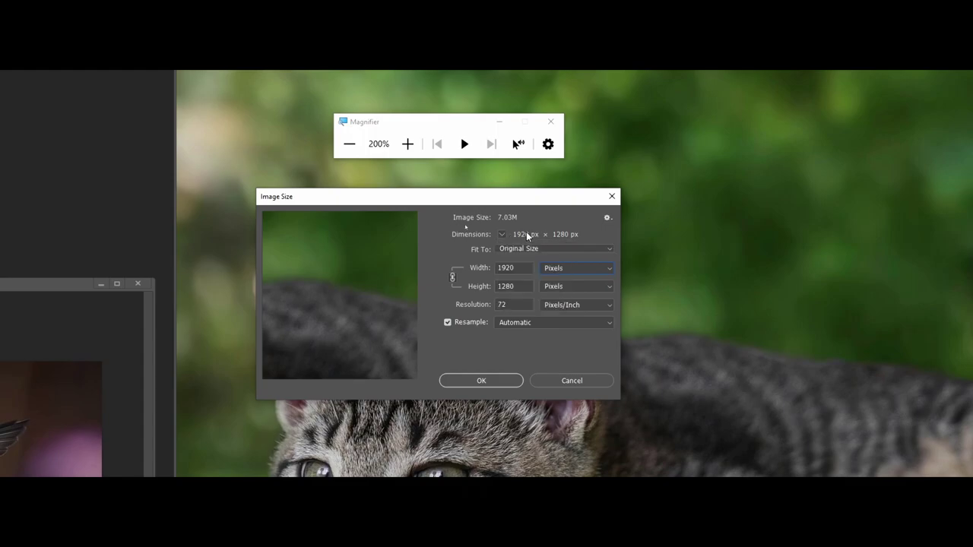
left_click(610, 249)
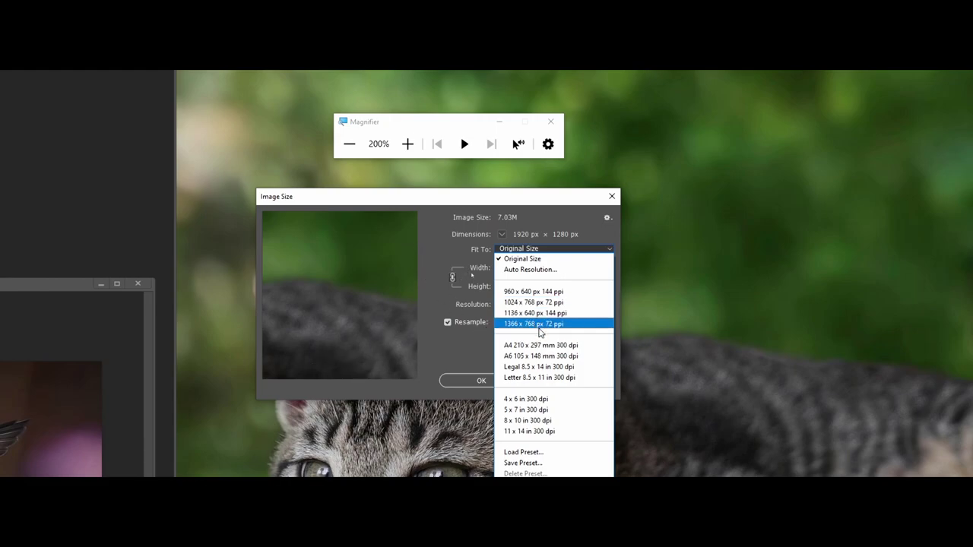
left_click(419, 237)
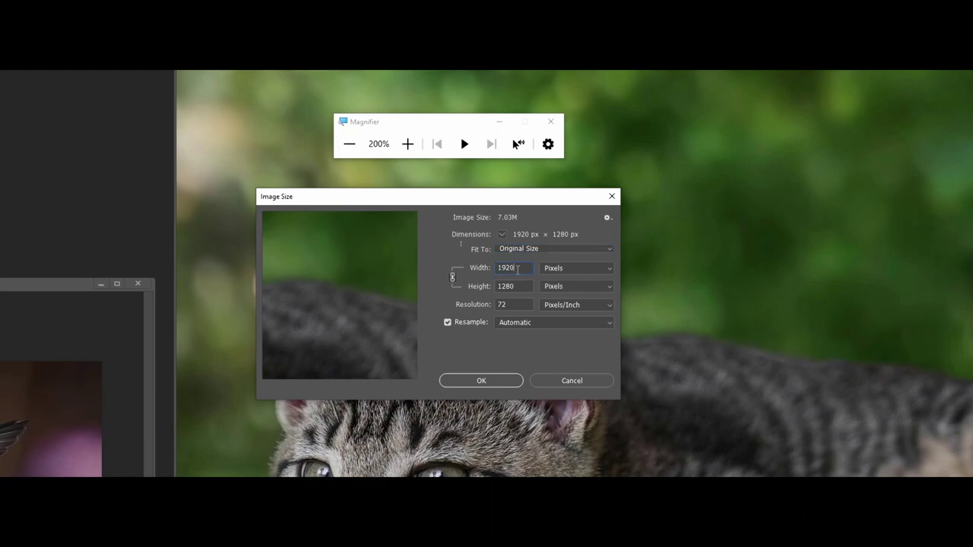
- Change the cat photo's width to 600 px so height becomes 400, and apply
left_click_drag(518, 269, 493, 269)
type("800")
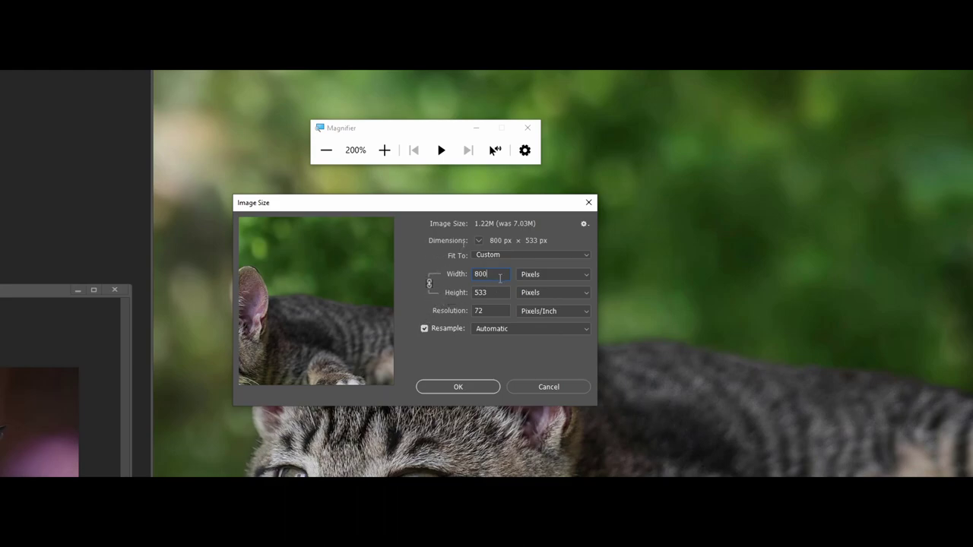
double_click(498, 275)
type("600")
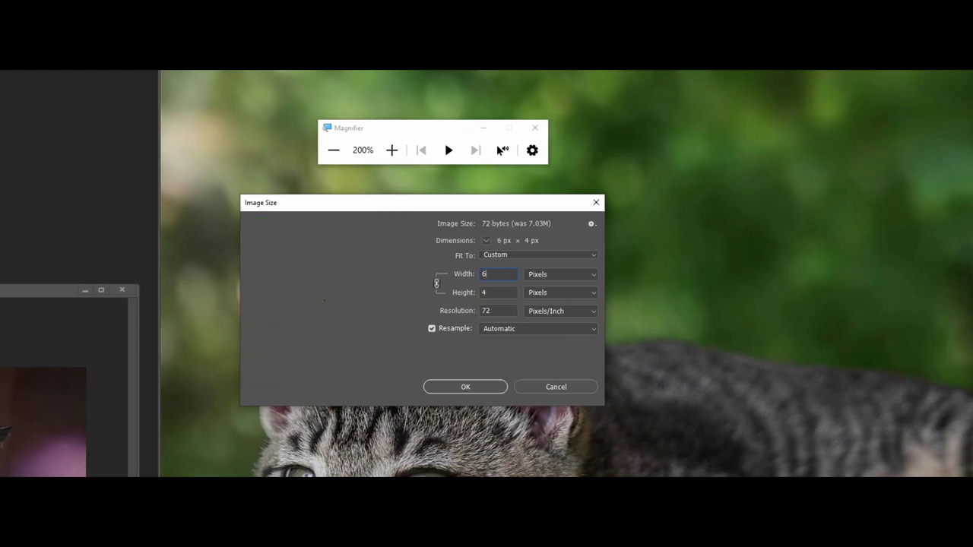
mouse_move(385, 328)
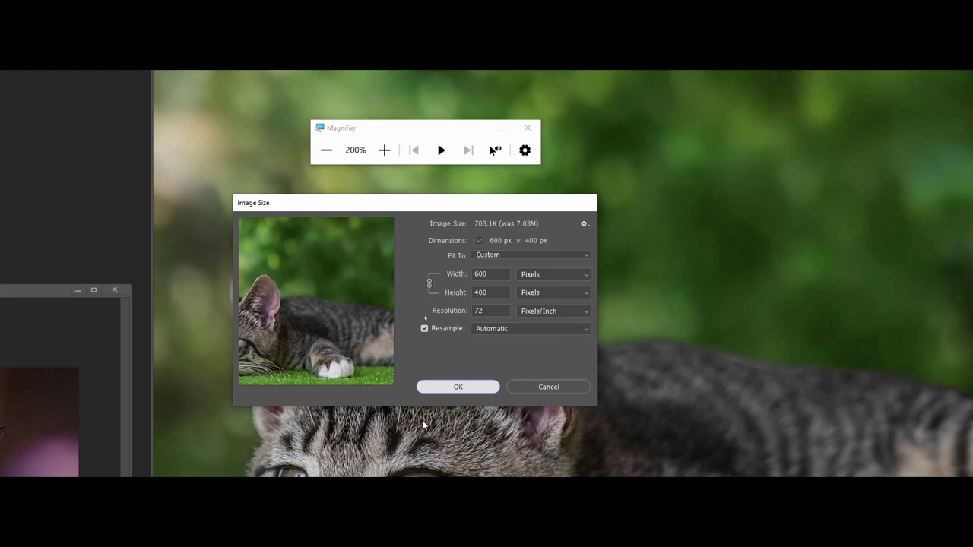
left_click(425, 387)
- Return magnification to 100% and move and enlarge the cat window beside the hummingbird
left_click(327, 176)
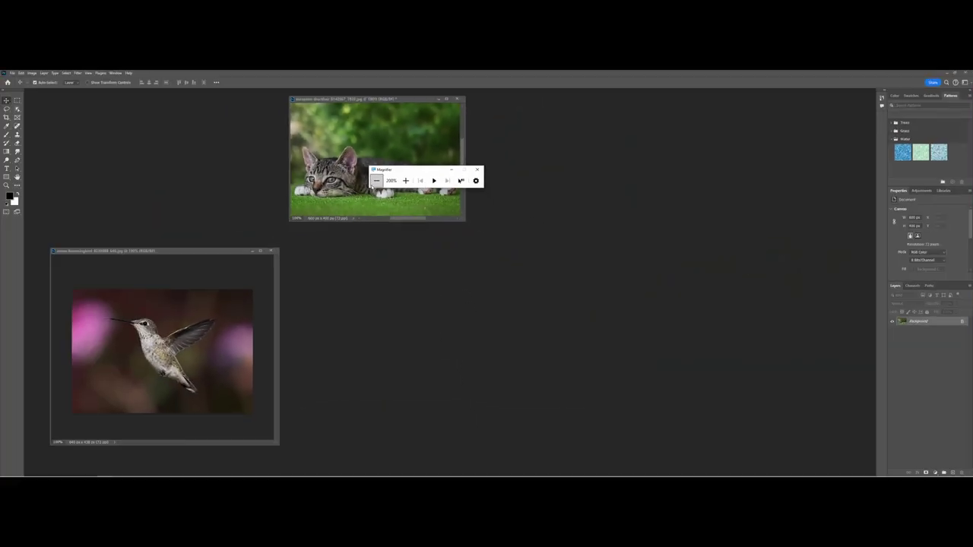
left_click_drag(346, 101, 338, 276)
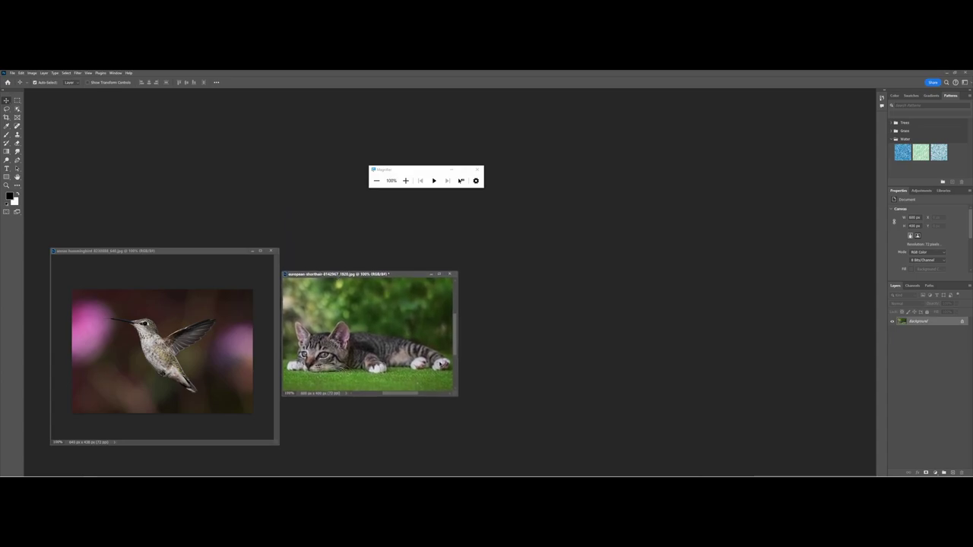
left_click_drag(463, 402, 511, 439)
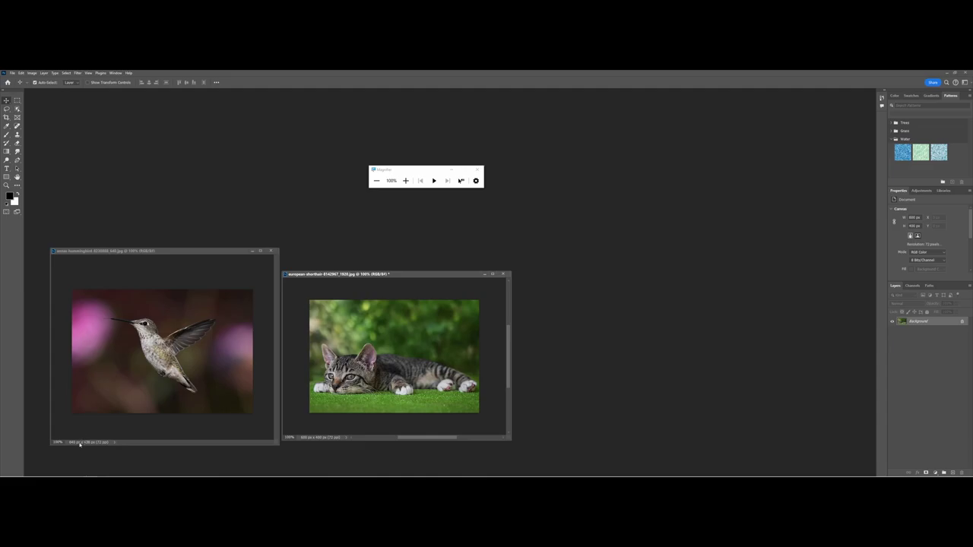
- Magnify briefly to compare the two image sizes, then raise the cat window
left_click_drag(390, 180, 241, 275)
left_click(257, 275)
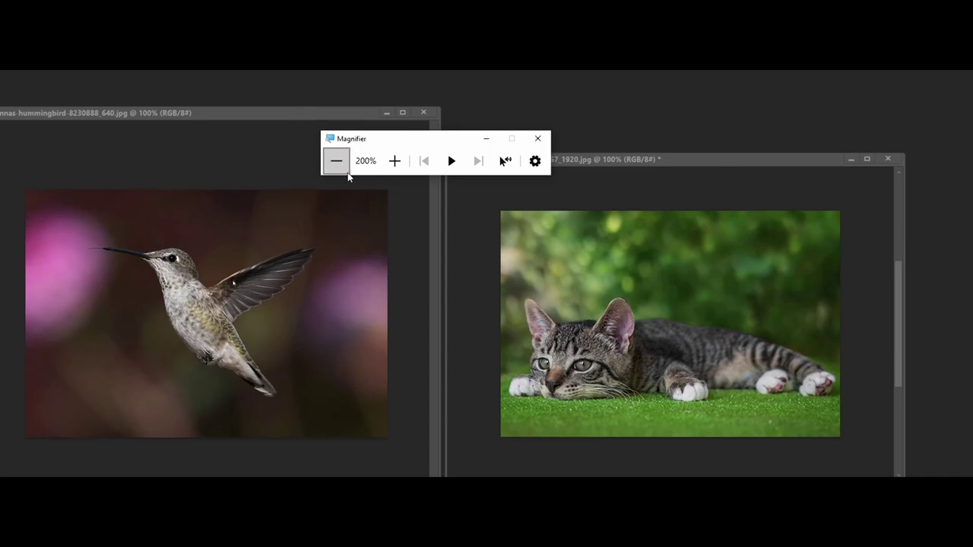
left_click(346, 172)
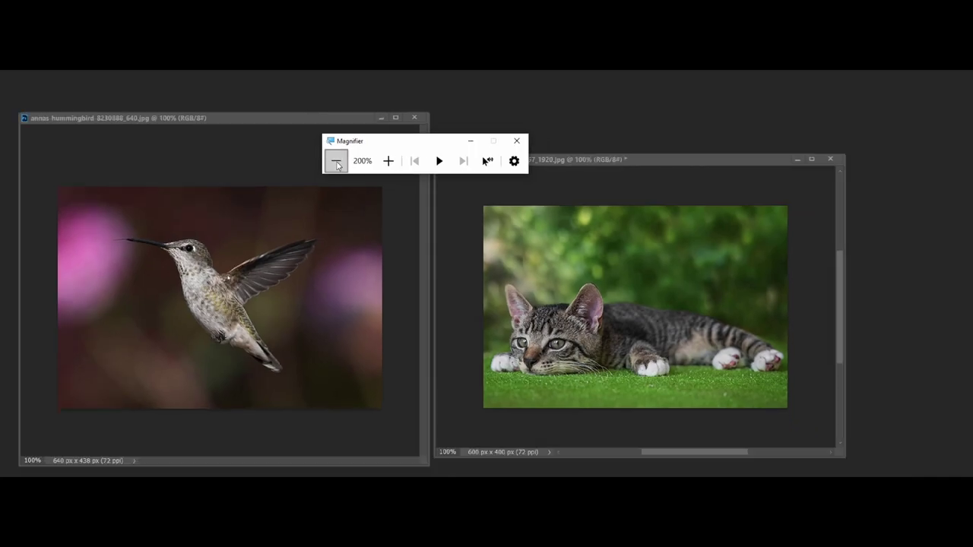
left_click_drag(358, 277, 372, 114)
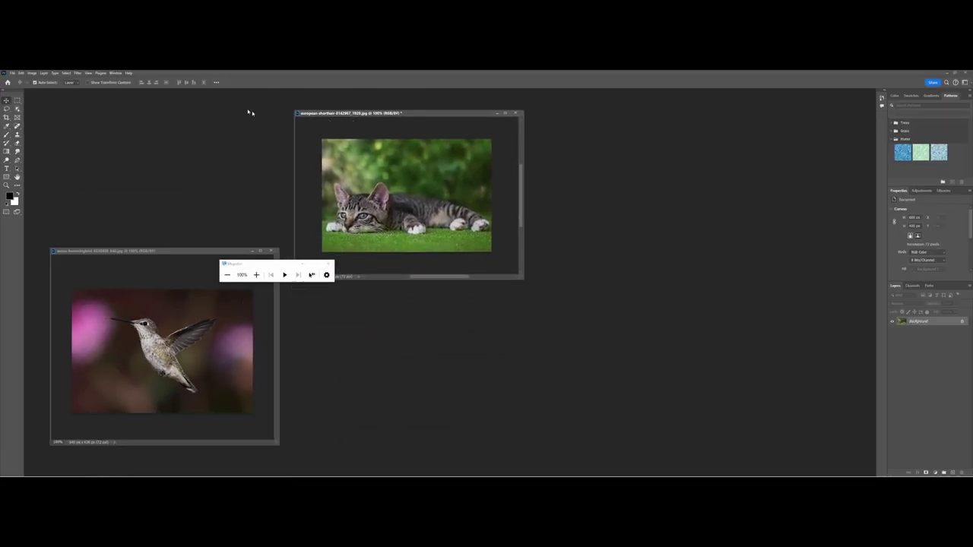
left_click(11, 73)
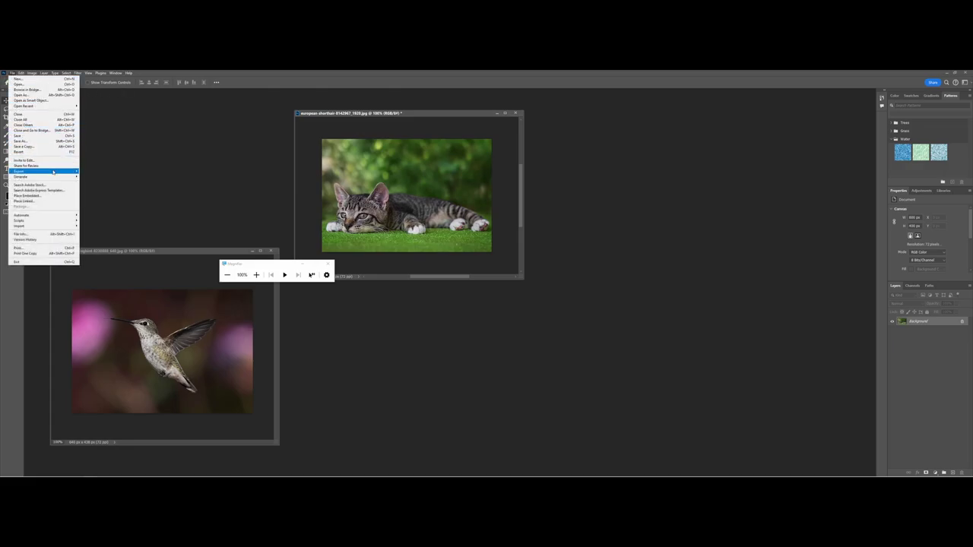
- Quick-export the cat photo as PNG and magnify the centred save dialog to 200%
mouse_move(52, 172)
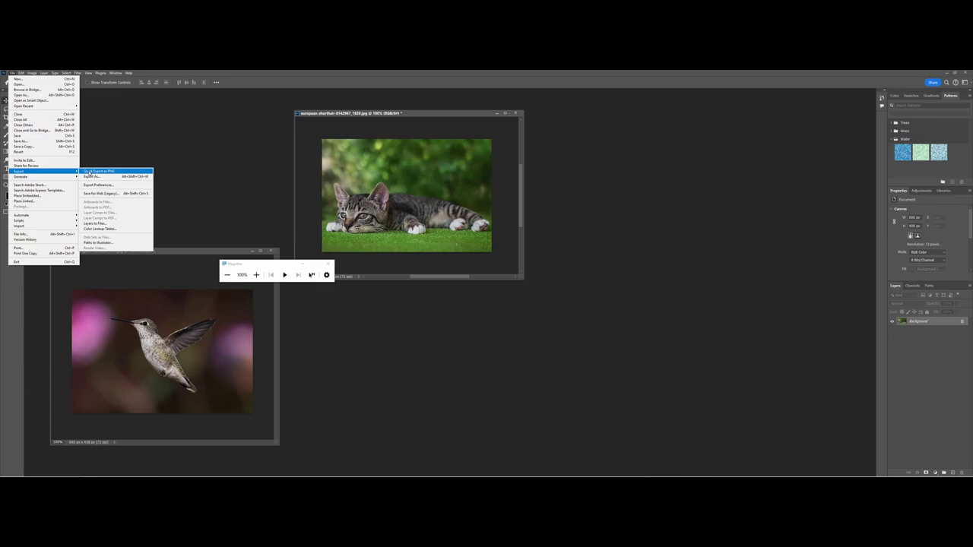
left_click(89, 173)
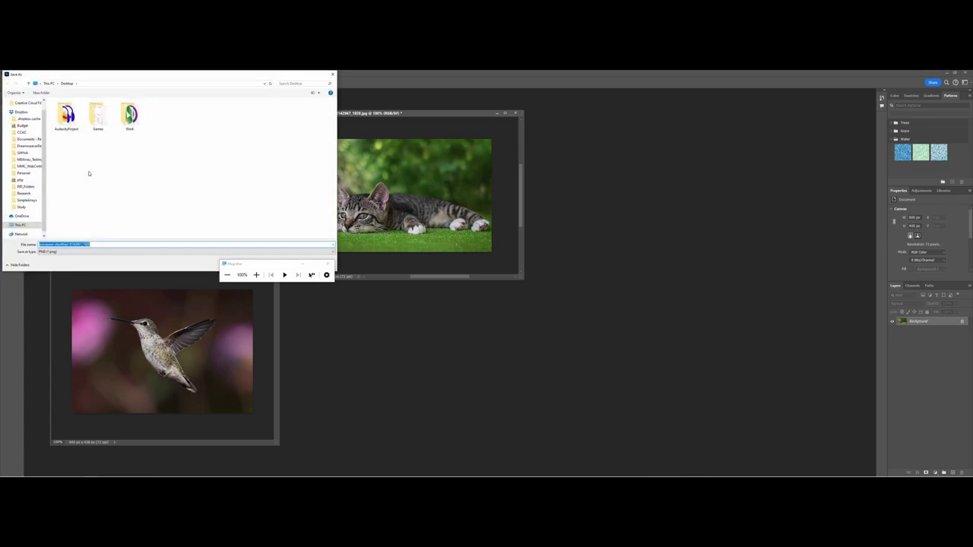
left_click_drag(114, 76, 461, 260)
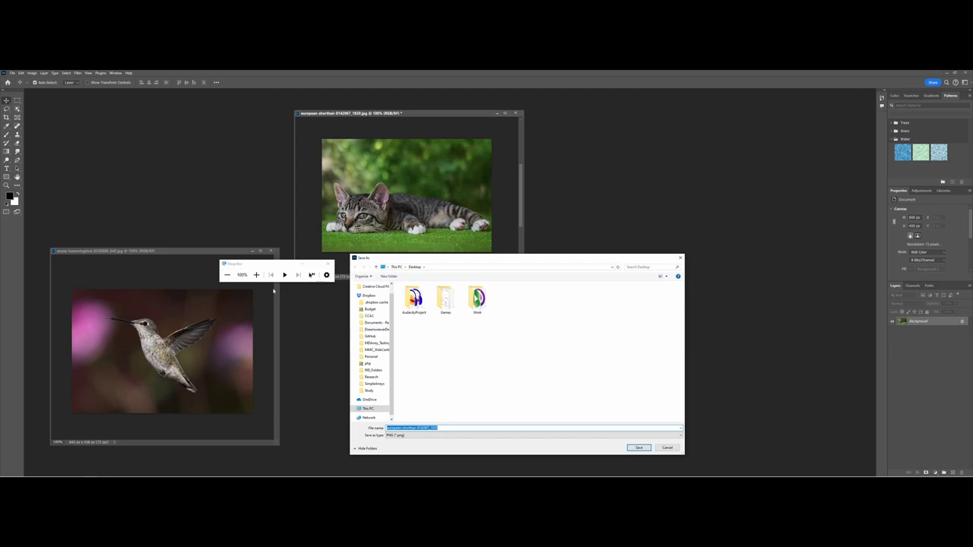
left_click(256, 274)
left_click_drag(273, 264, 404, 280)
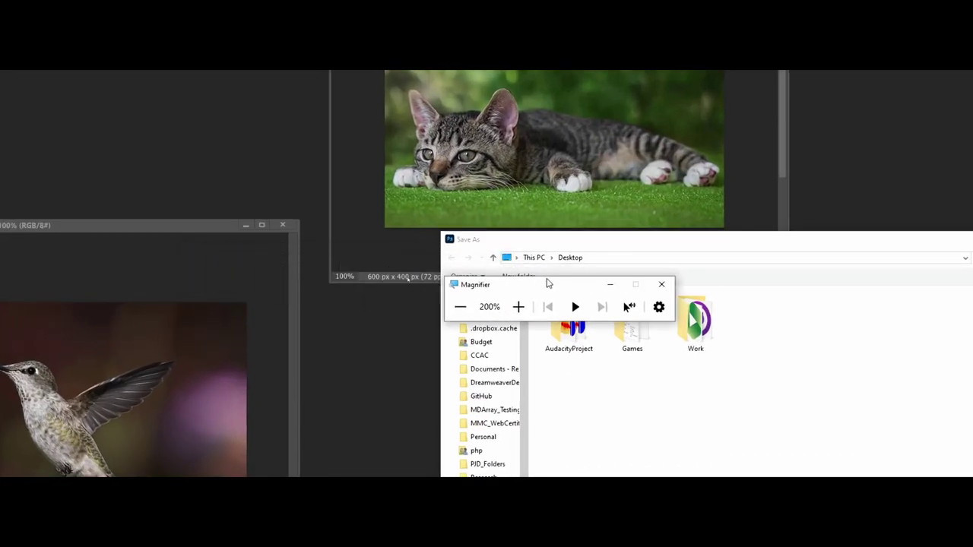
left_click_drag(549, 284, 651, 382)
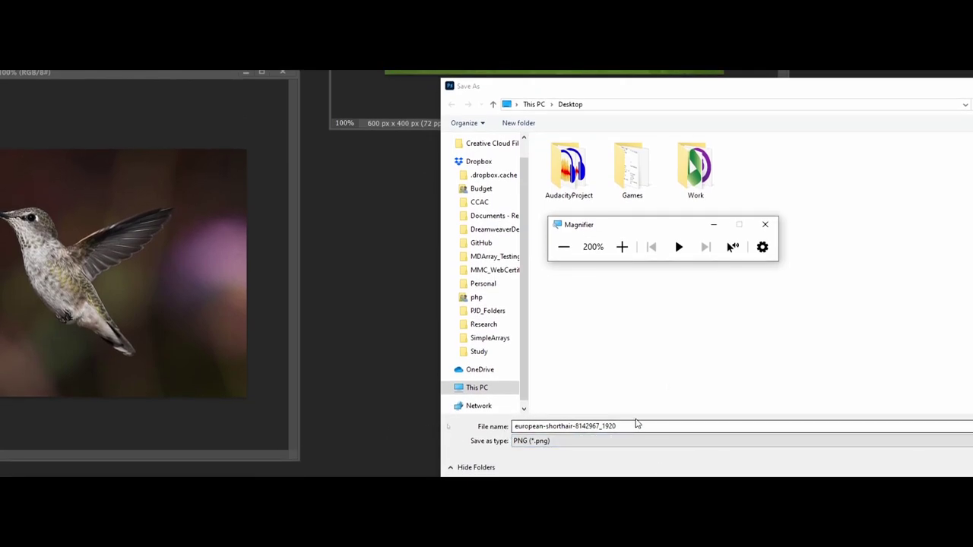
- Name the PNG file EuropeanShorthair_600px
left_click_drag(636, 426, 492, 428)
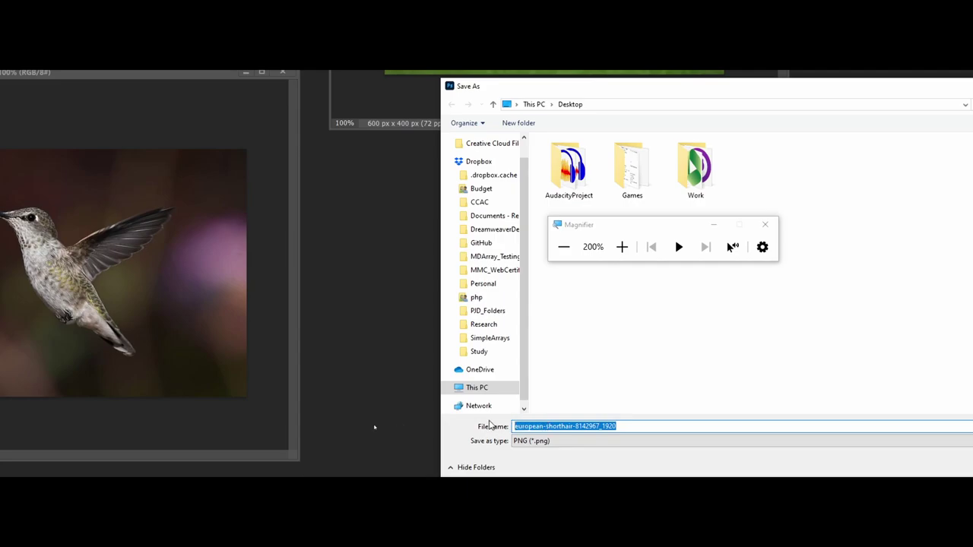
type("Eu")
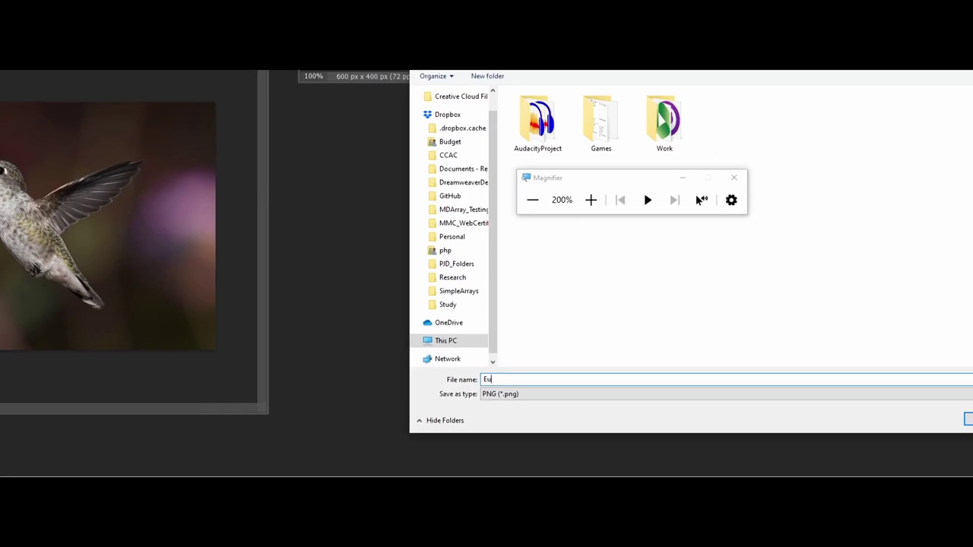
type("ropean")
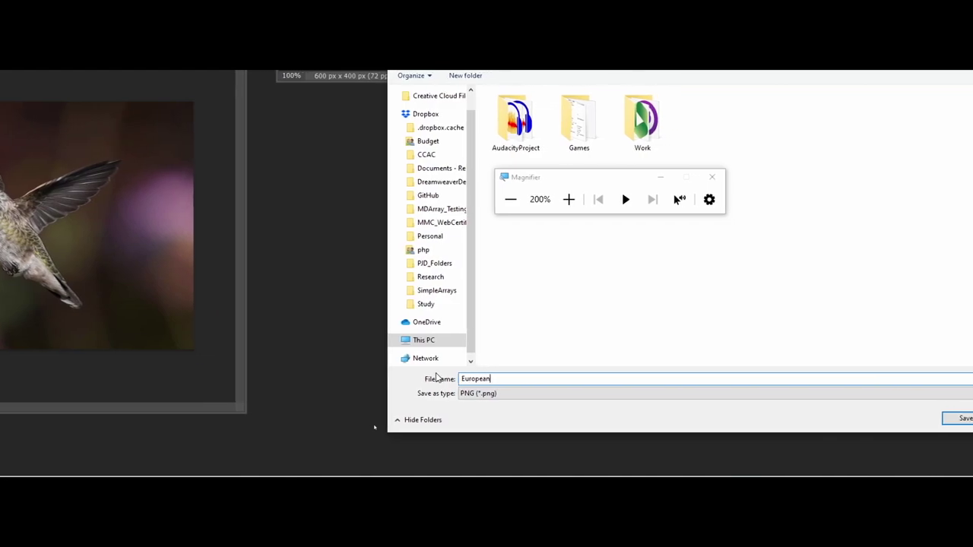
type("Short")
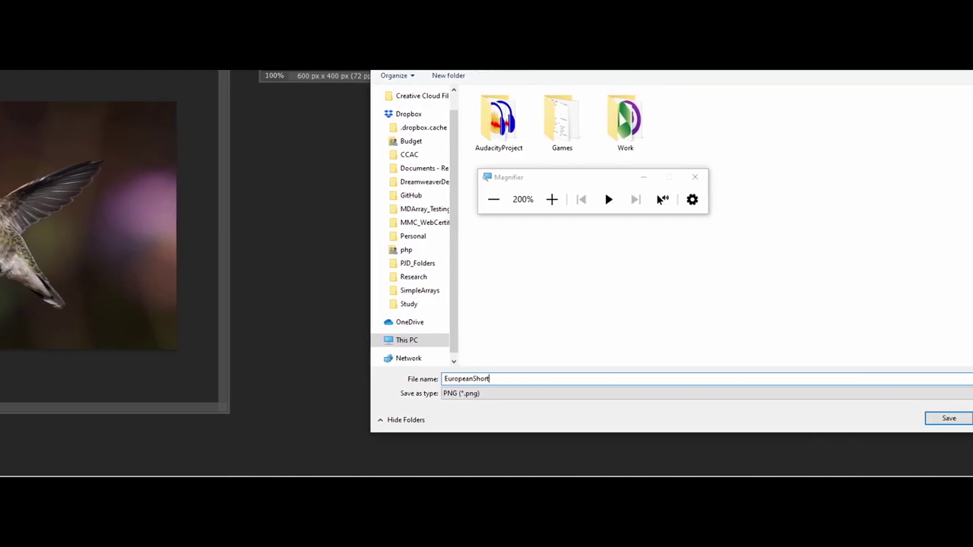
type("hair")
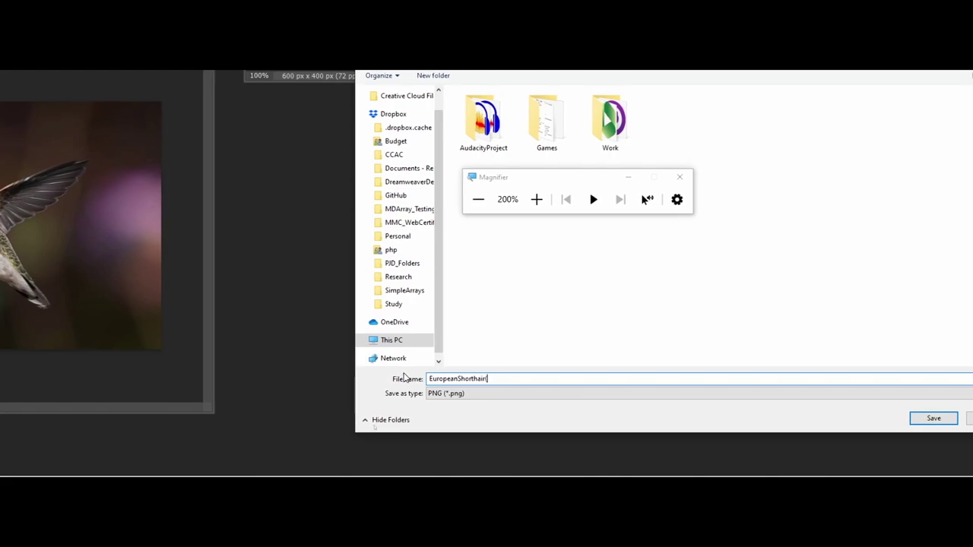
type("_600")
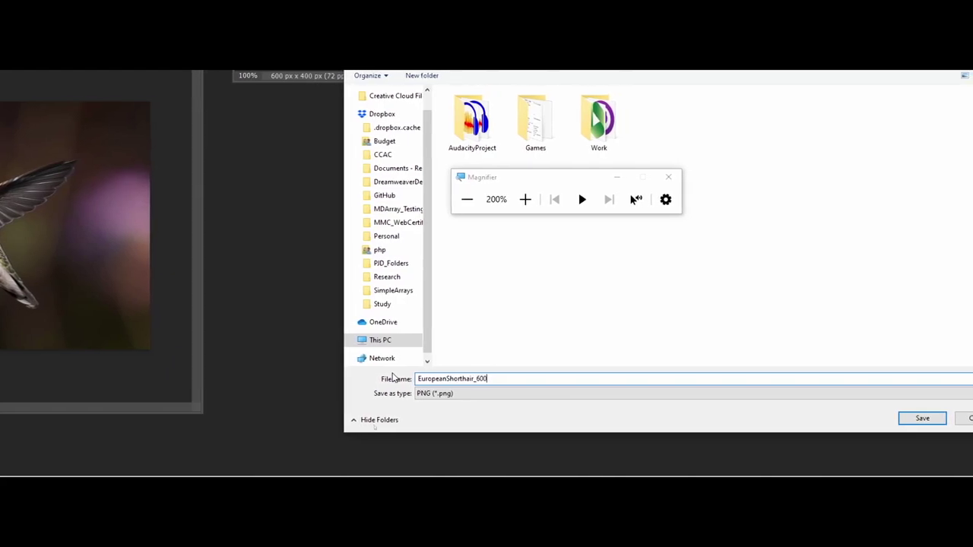
type("px")
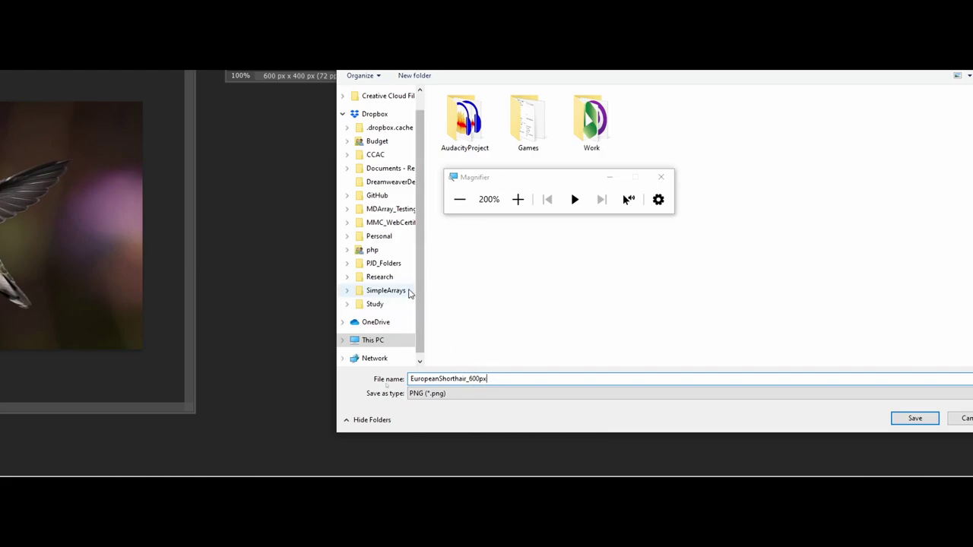
scroll(420, 241, "up", 1)
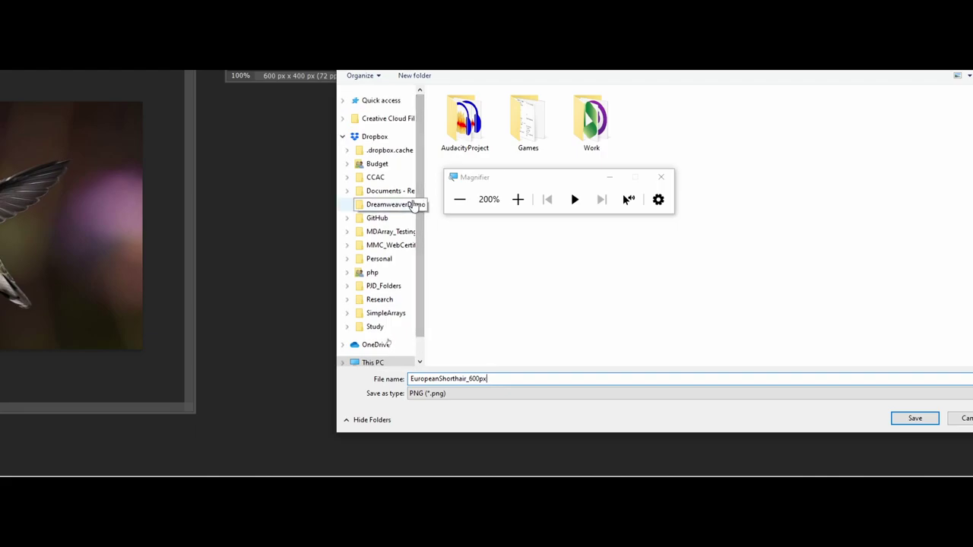
scroll(402, 221, "down", 1)
scroll(401, 228, "down", 1)
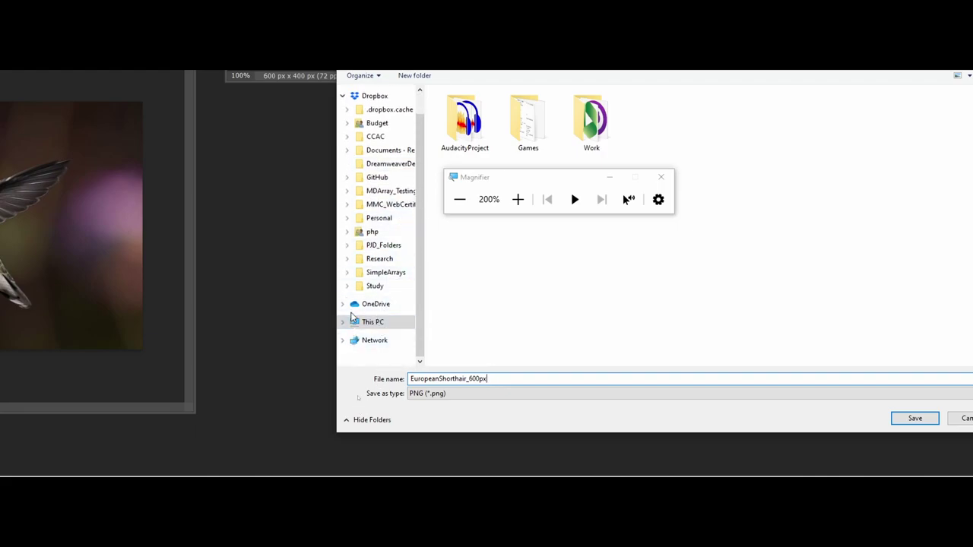
- Save the PNG into This PC > Documents > ART170 > website1Demo
left_click(355, 322)
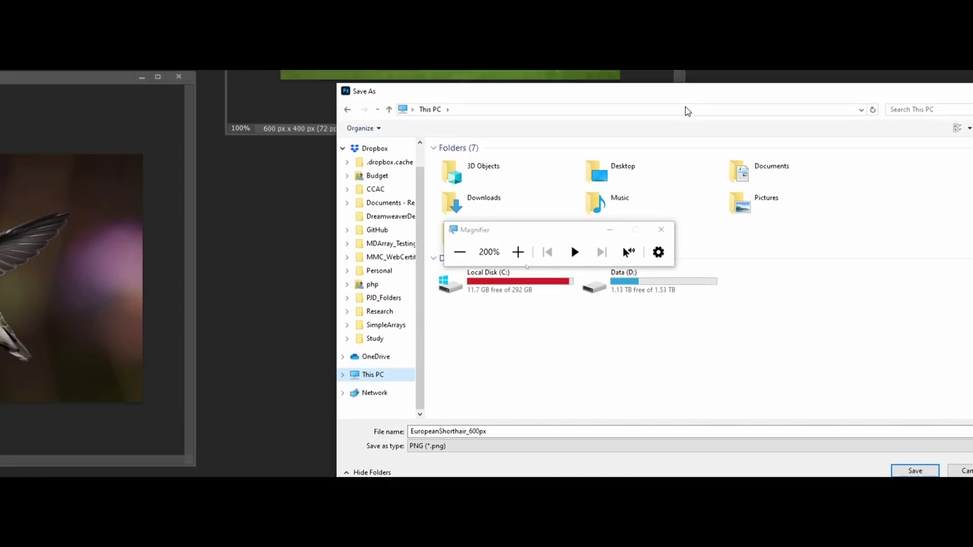
double_click(753, 177)
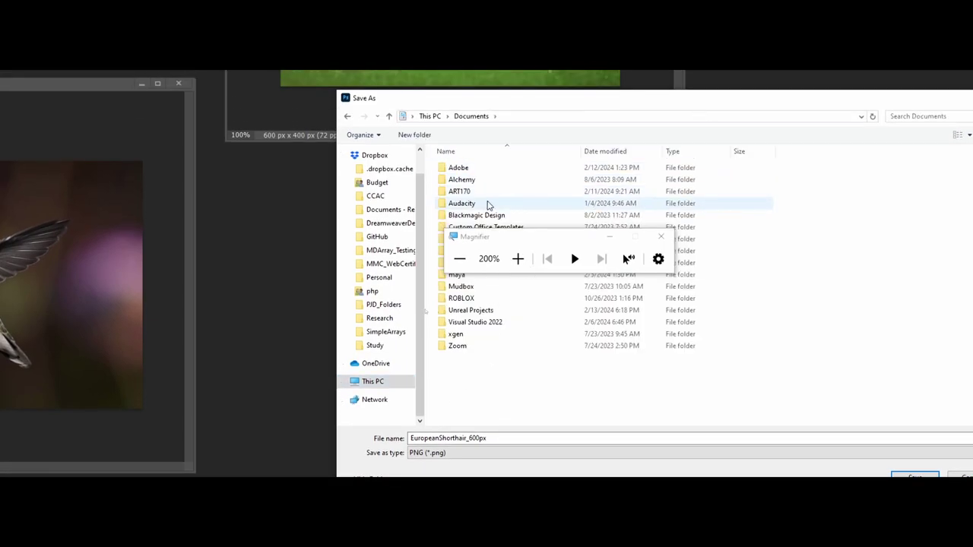
left_click(466, 193)
double_click(466, 194)
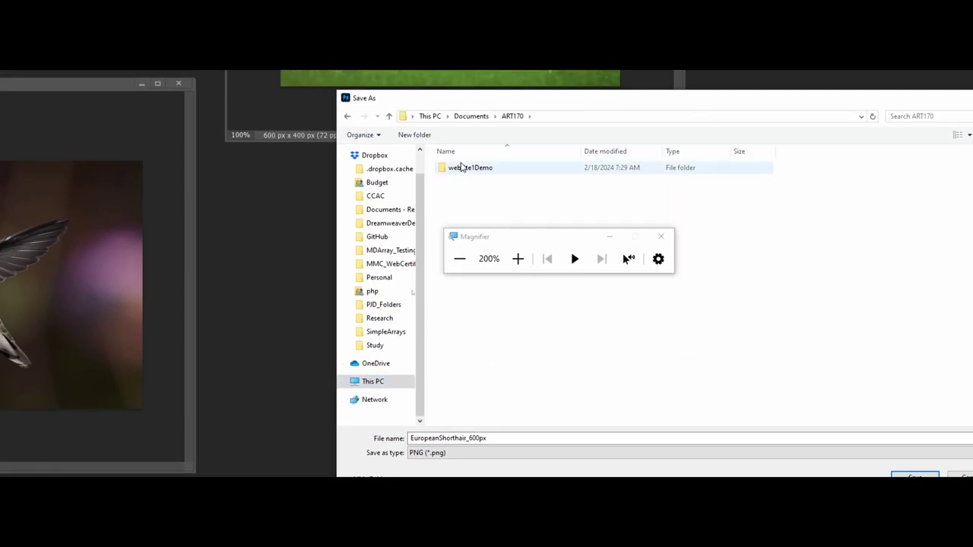
double_click(460, 167)
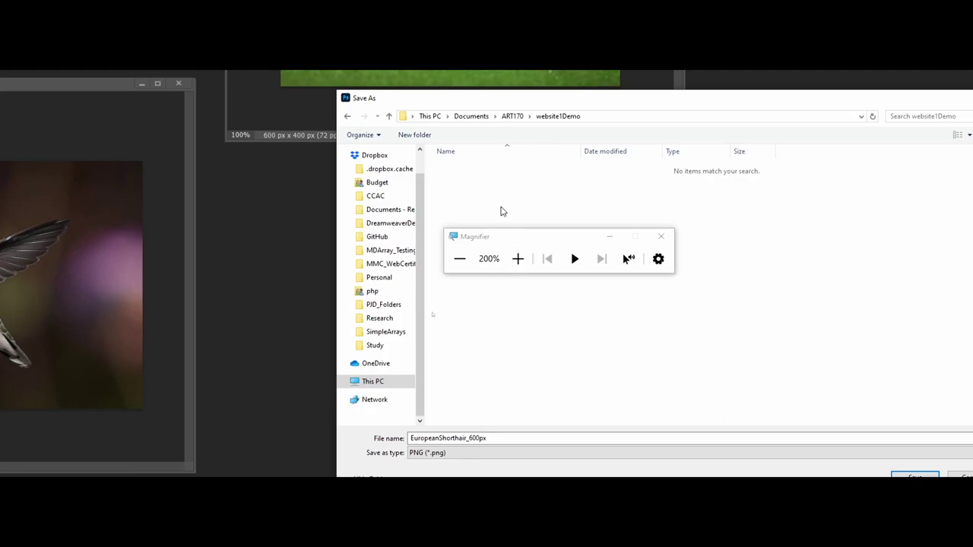
left_click_drag(513, 240, 750, 267)
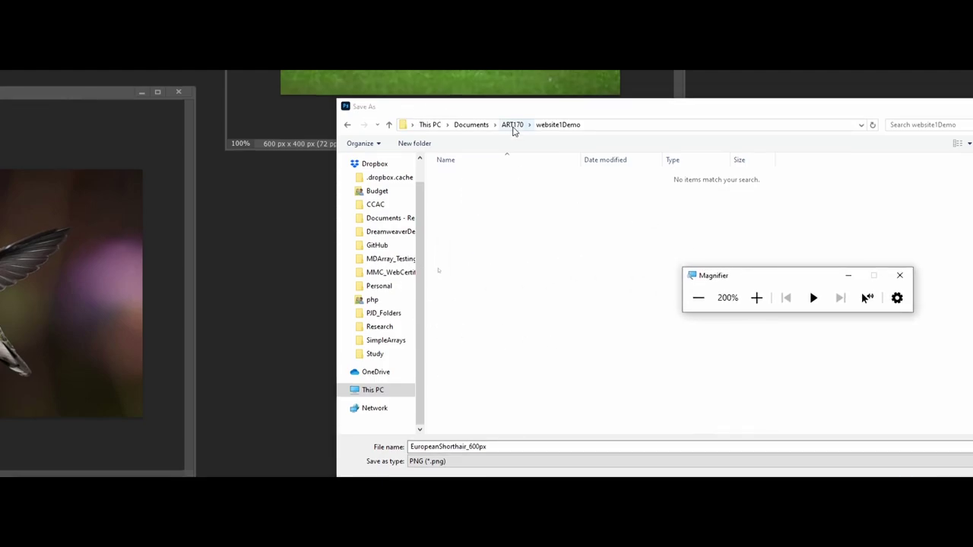
left_click(916, 446)
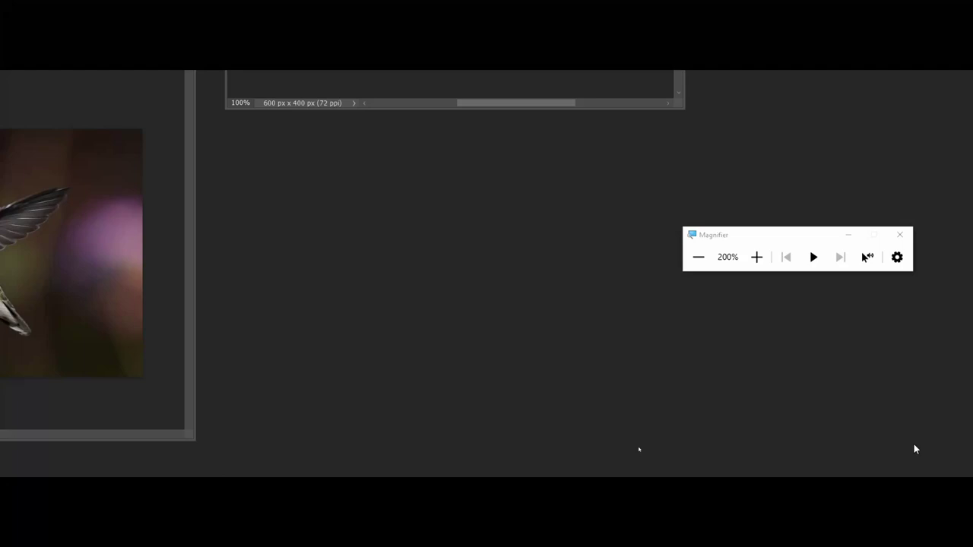
- Resize the hummingbird image from 640 px to 1660 px wide, 1136 px high, via Image Size
left_click(698, 257)
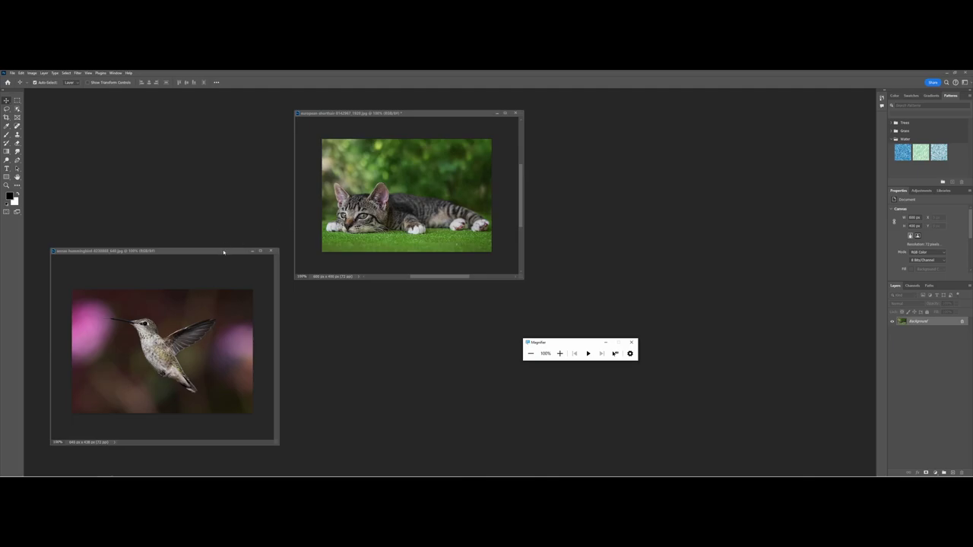
left_click_drag(223, 252, 437, 165)
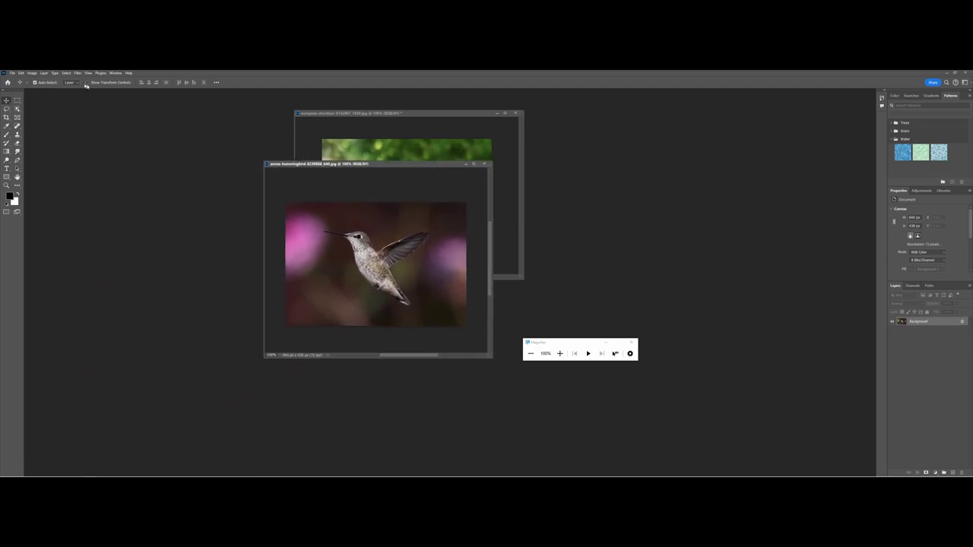
left_click(32, 73)
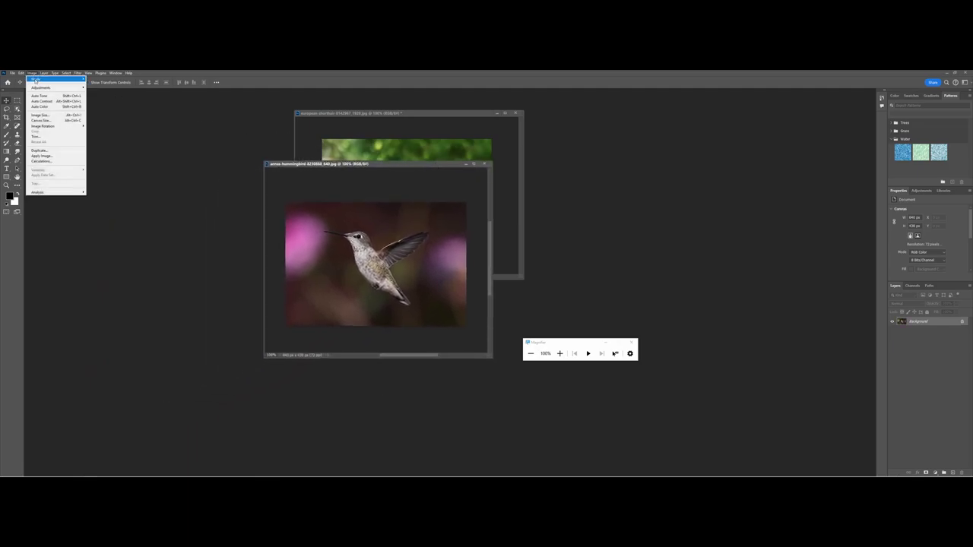
left_click(40, 115)
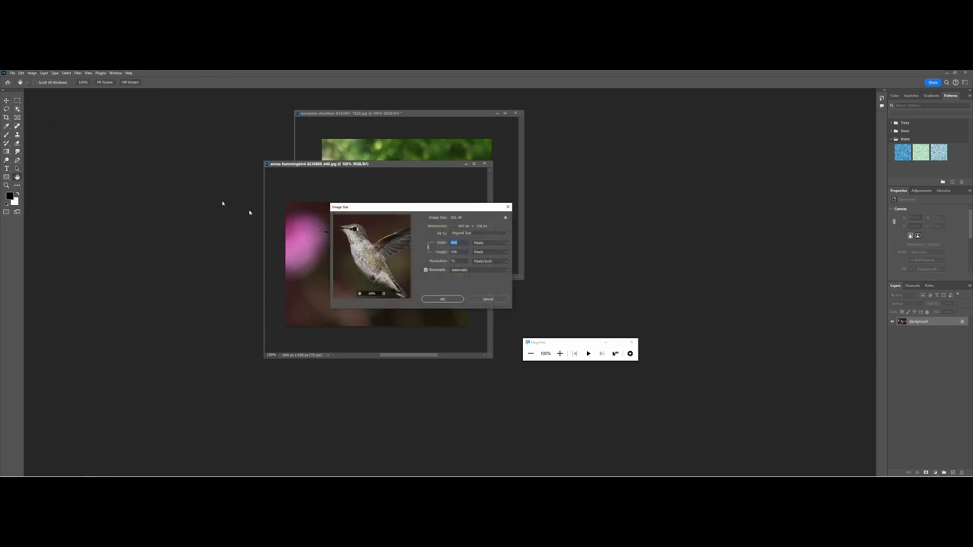
left_click_drag(555, 344, 413, 171)
left_click(417, 180)
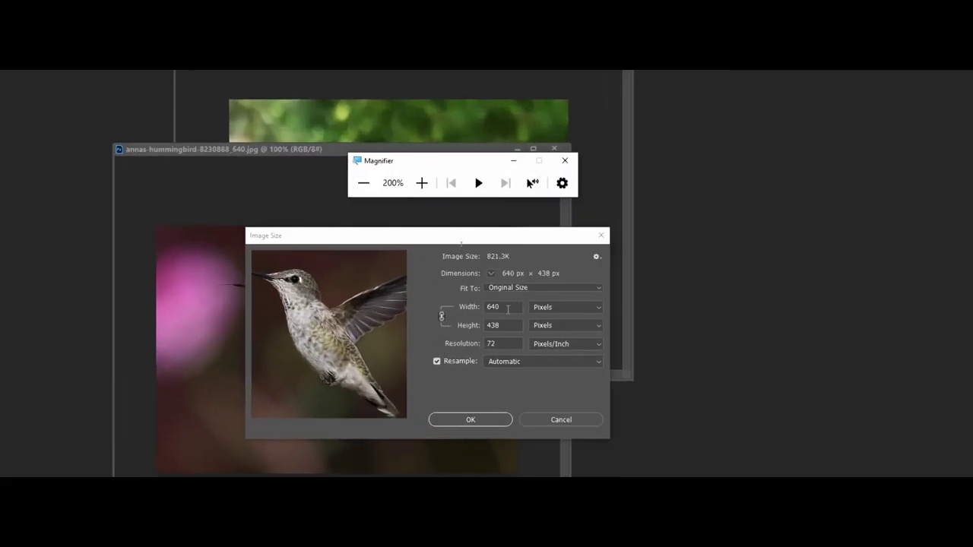
left_click(505, 309)
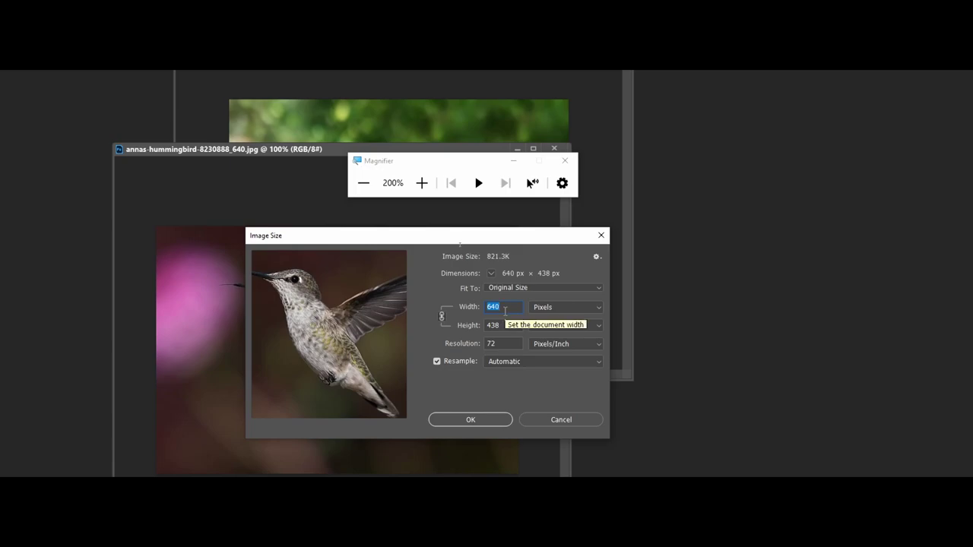
type("1660")
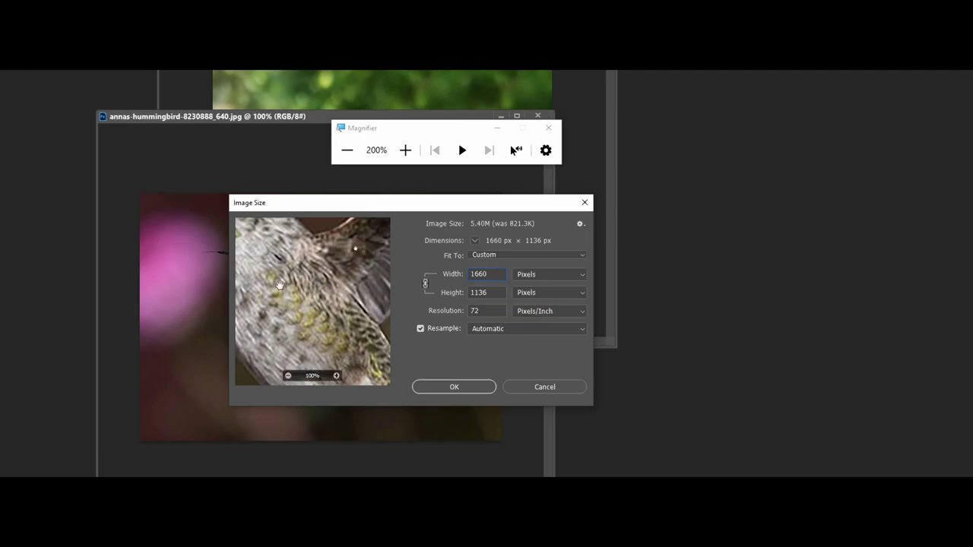
left_click_drag(281, 286, 375, 382)
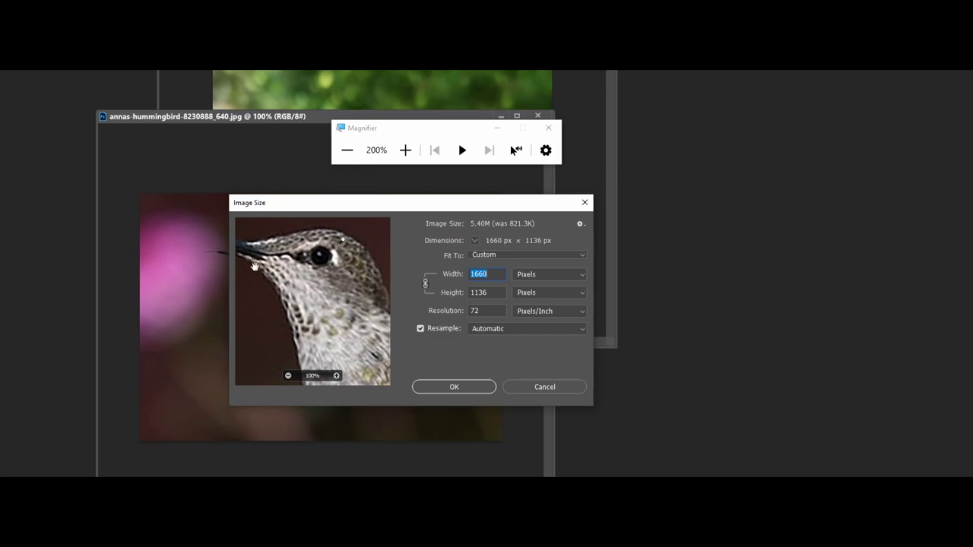
left_click(468, 388)
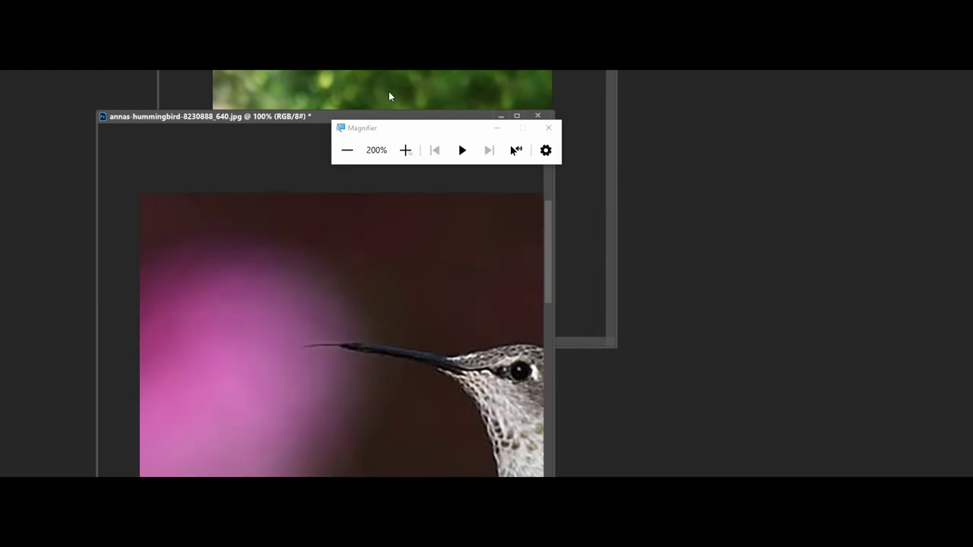
- Enlarge the hummingbird window to show the whole bird, reposition it, and magnify to 200%
left_click(351, 150)
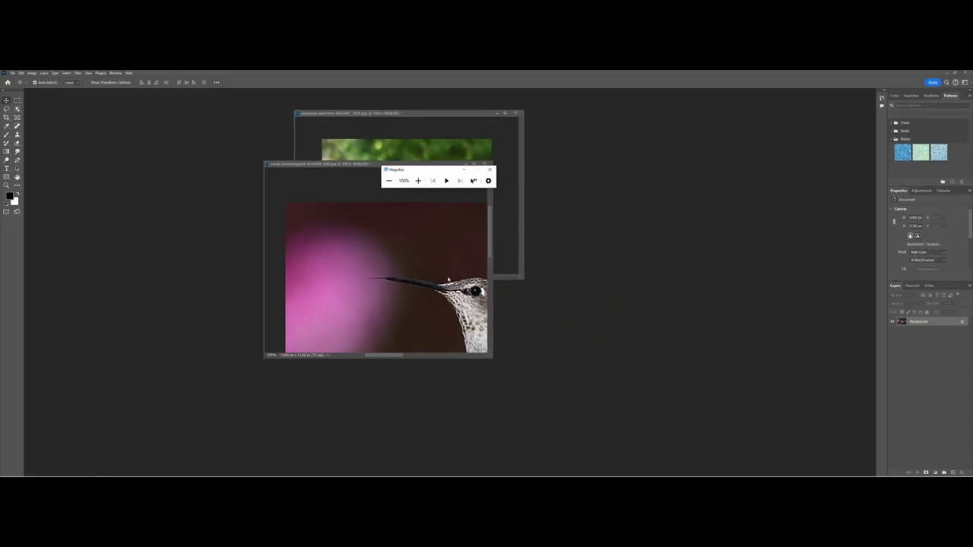
left_click(545, 392)
left_click_drag(495, 362, 713, 468)
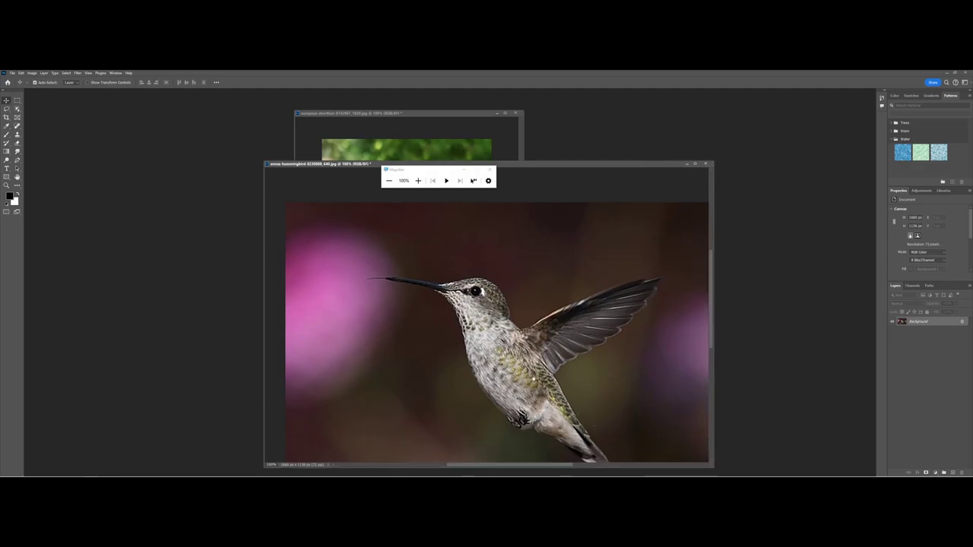
left_click_drag(487, 327, 443, 295)
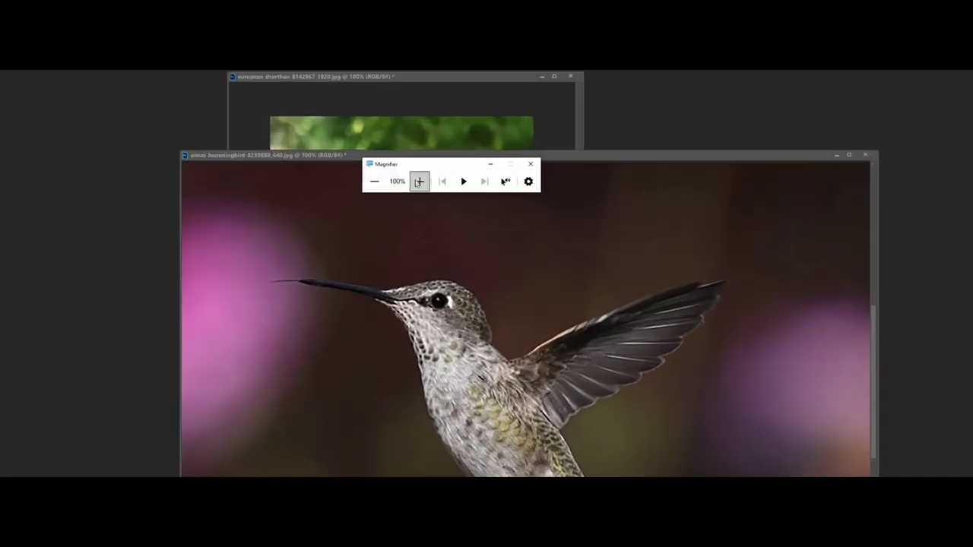
left_click(417, 182)
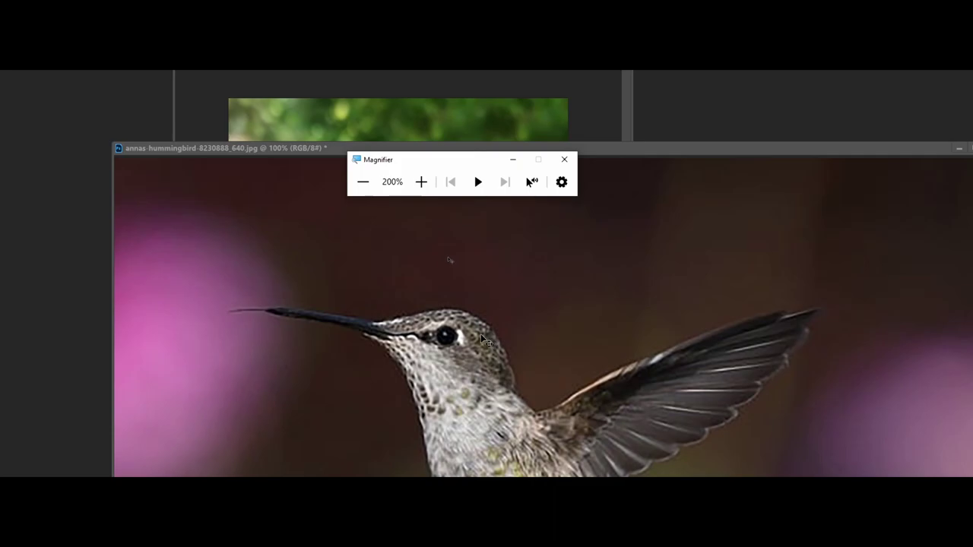
left_click(353, 190)
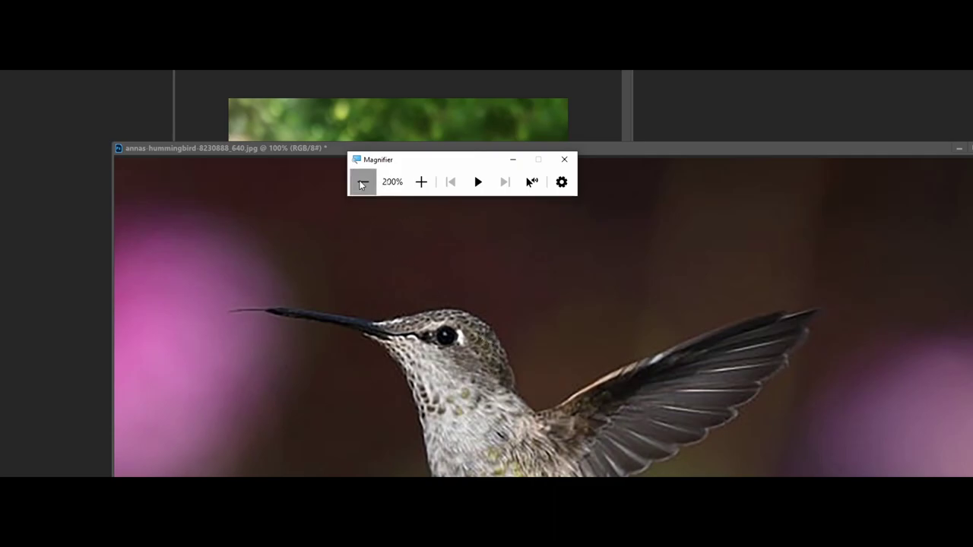